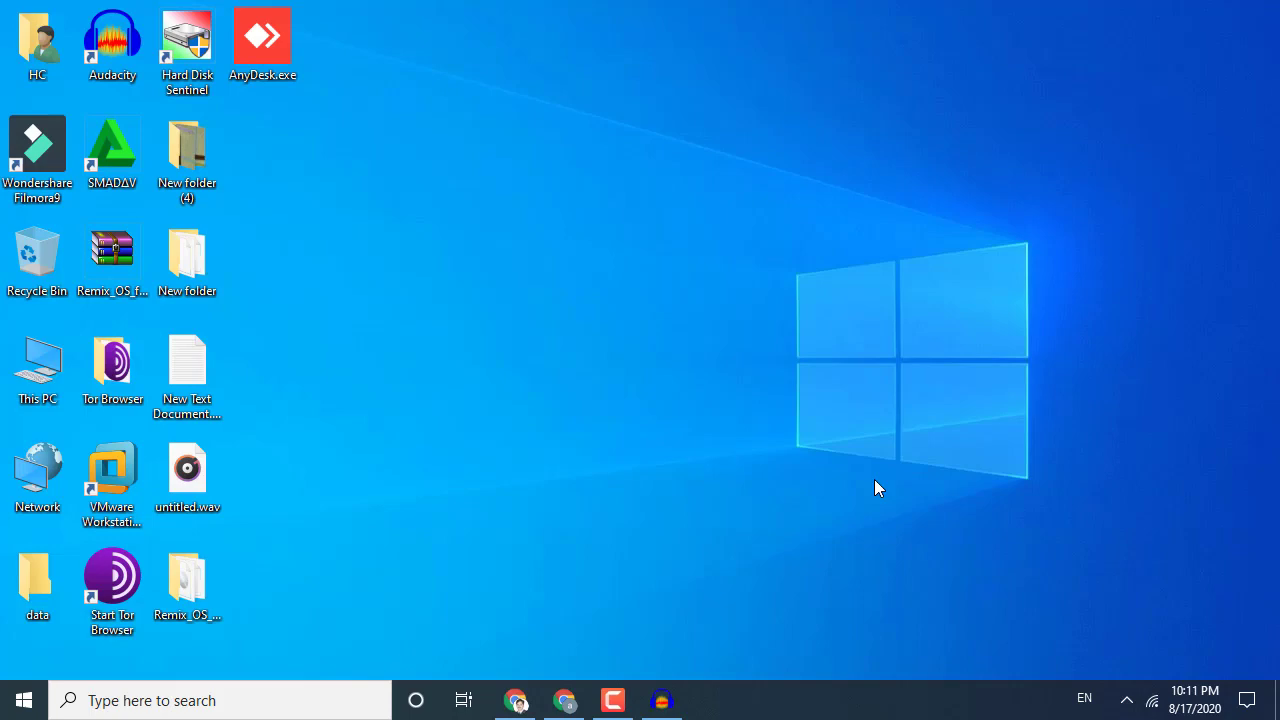
Switch to the Chrome browser and load the Gmail inbox in place of the Google home page
{"action": "left_click", "coordinate": [575, 712]}
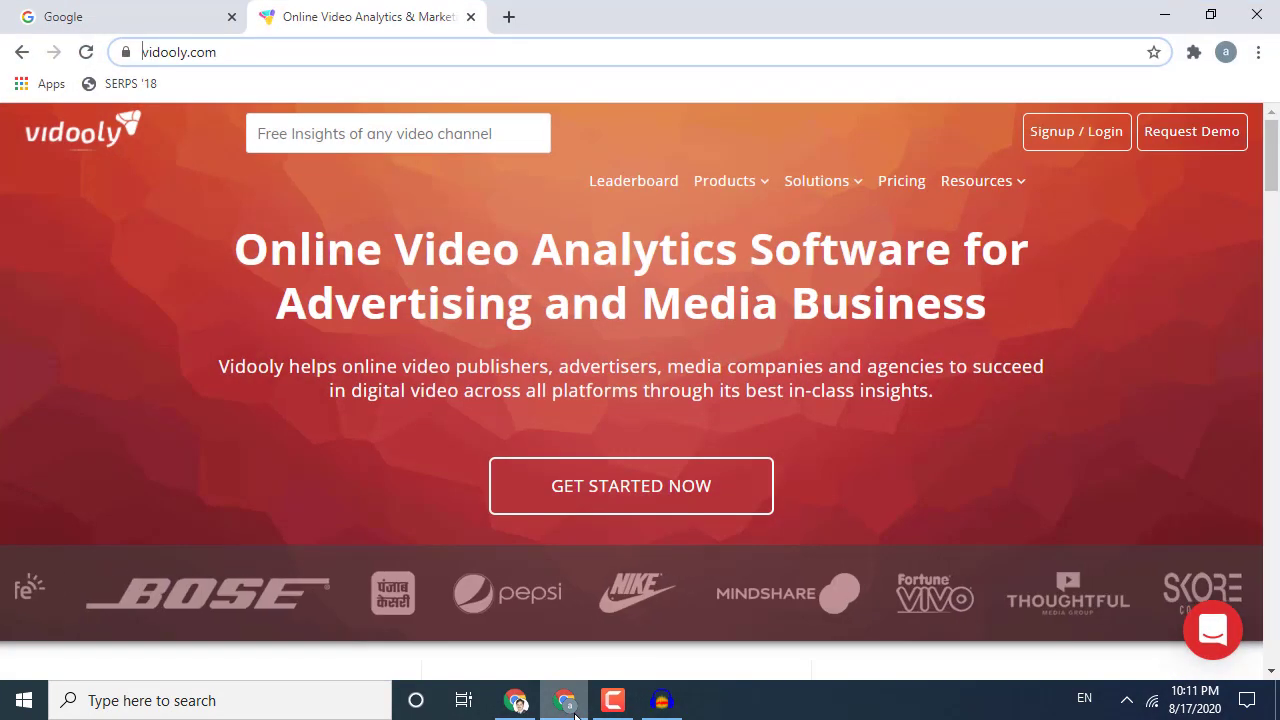
{"action": "left_click", "coordinate": [100, 20]}
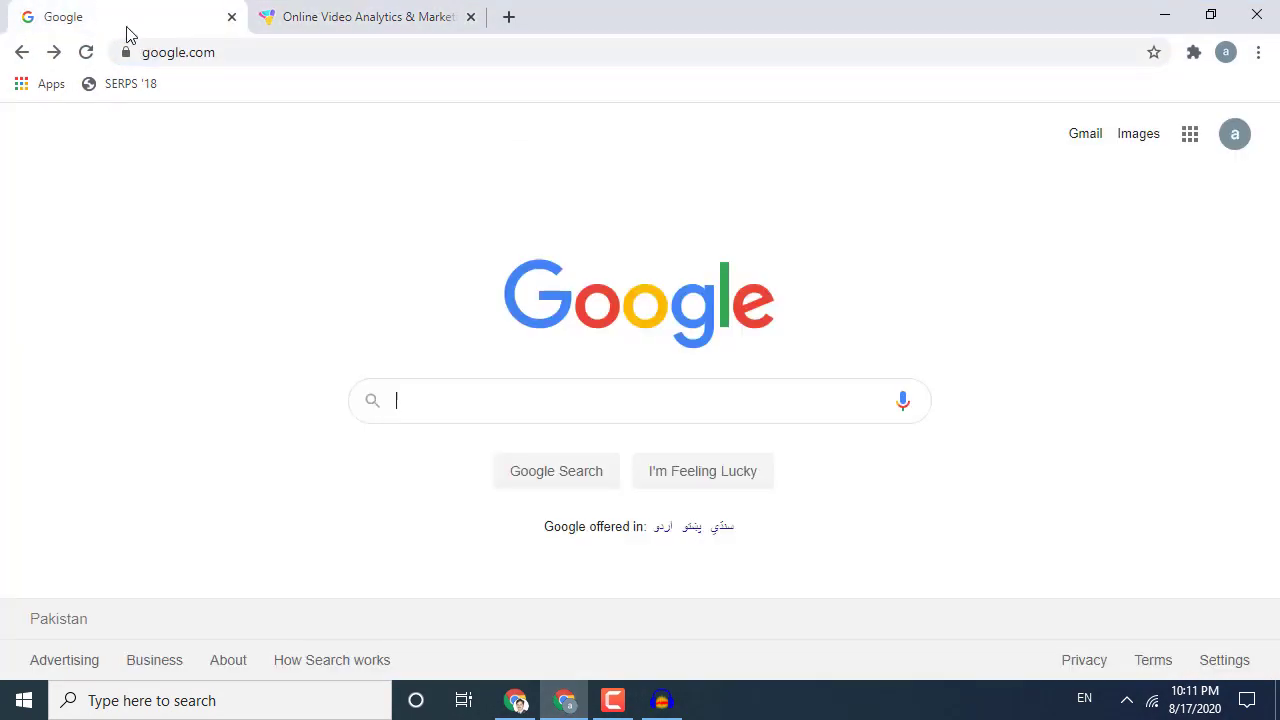
{"action": "left_click", "coordinate": [720, 53]}
{"action": "type", "text": "gmai"}
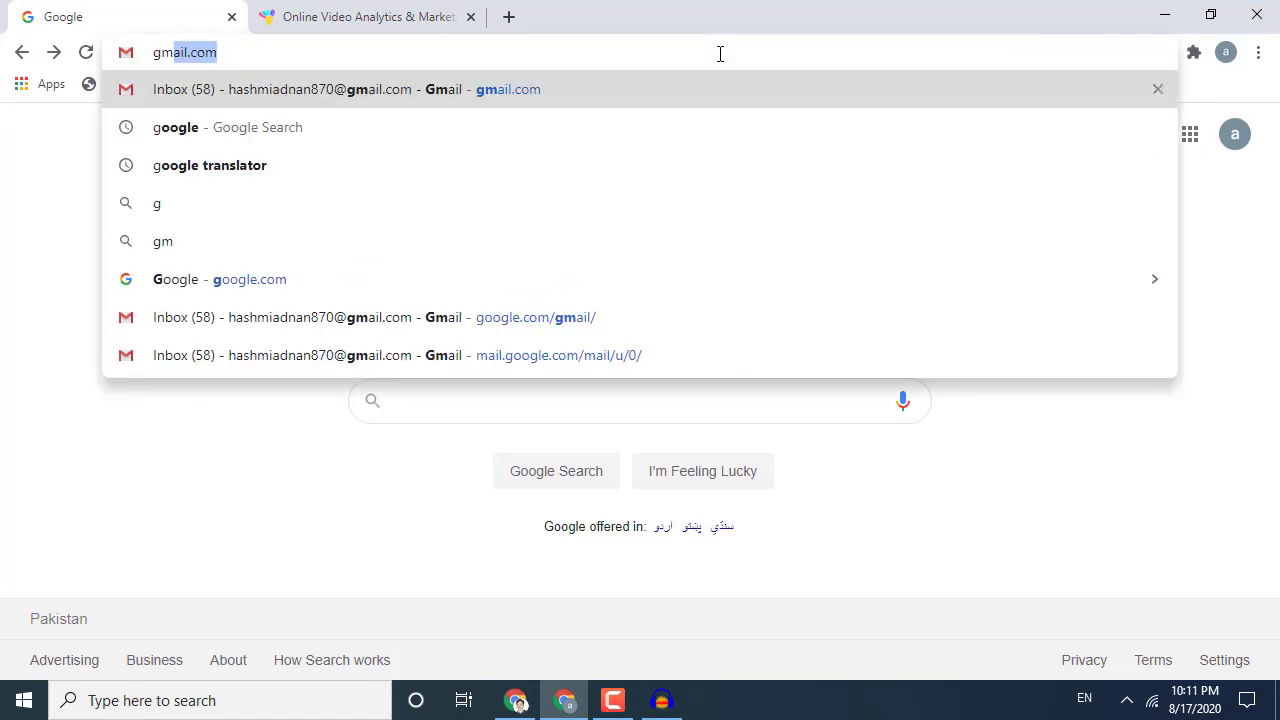
{"action": "key", "text": "Return"}
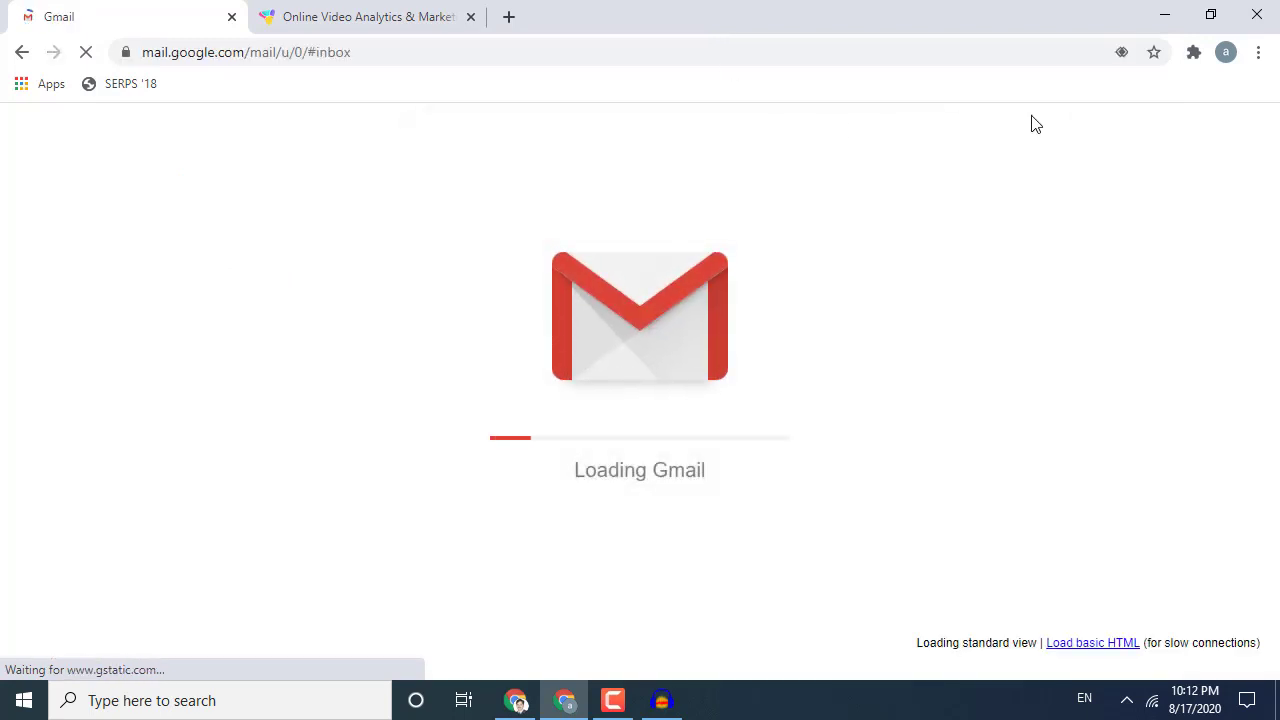
Open the Google Account management page from Gmail and examine the sign-in options, including 2-Step Verification, in its Security section
{"action": "left_click", "coordinate": [1240, 145]}
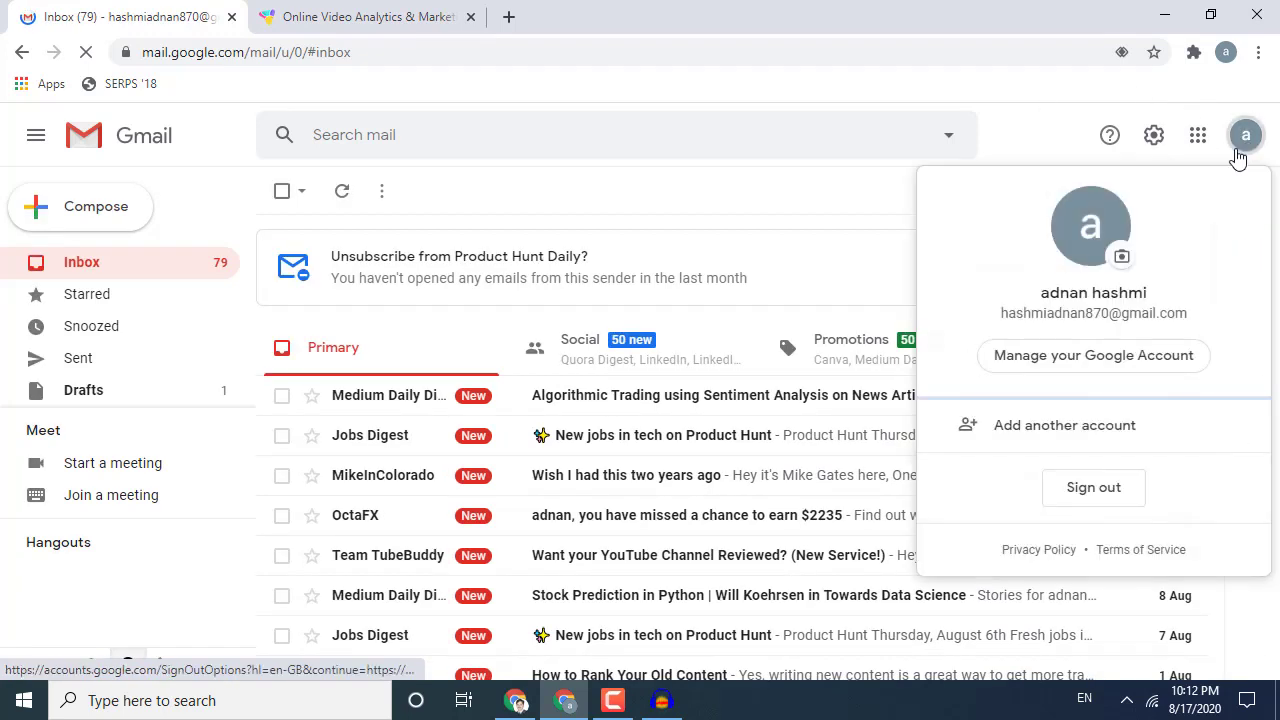
{"action": "left_click", "coordinate": [1084, 366]}
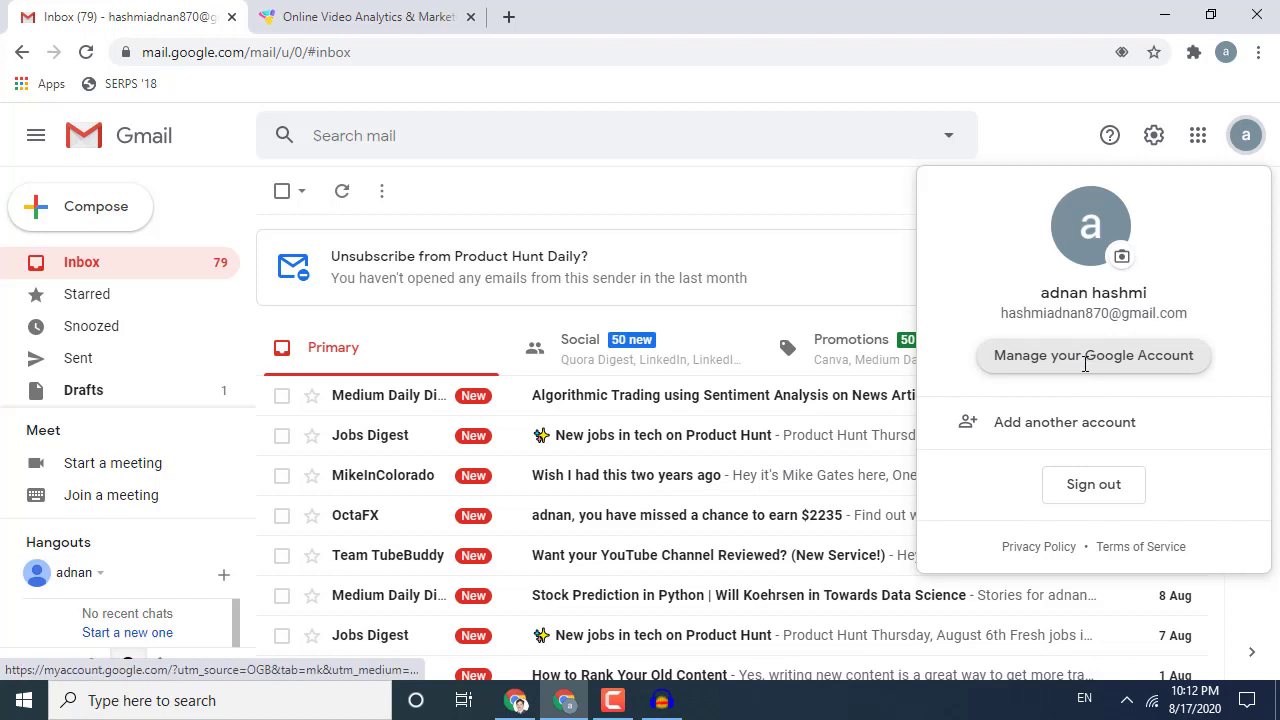
{"action": "left_click", "coordinate": [1085, 370]}
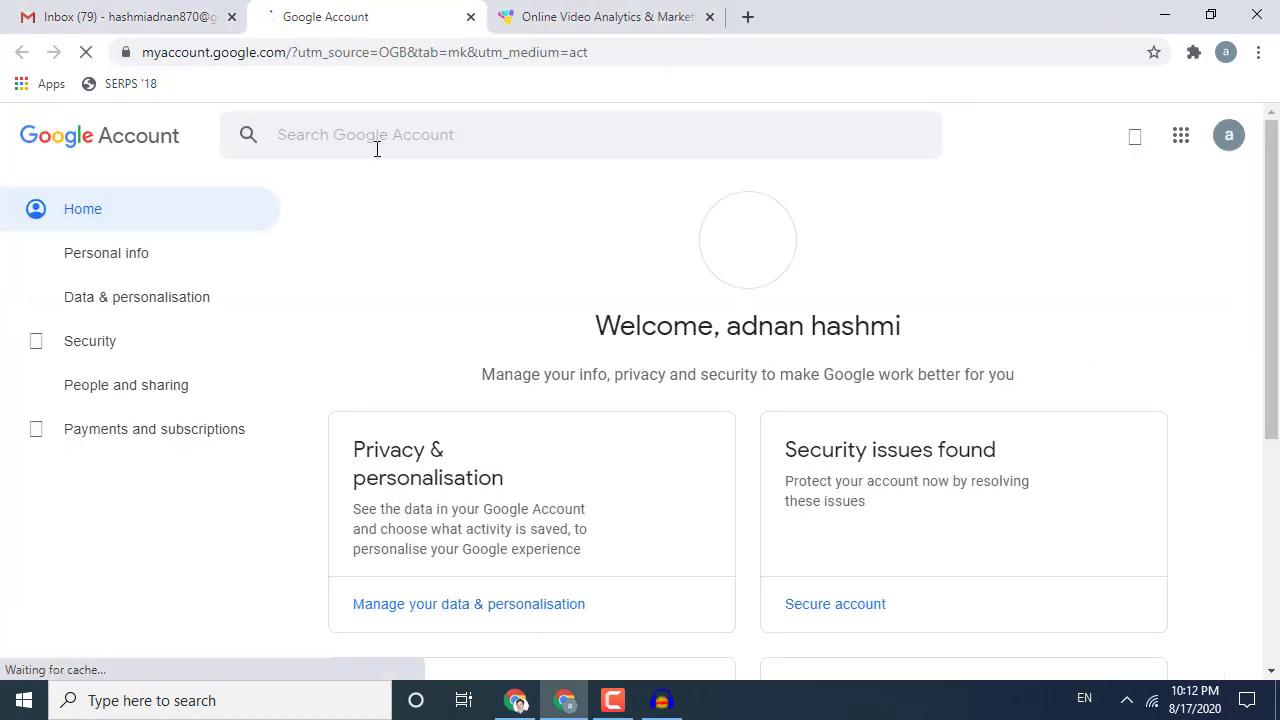
{"action": "scroll", "coordinate": [157, 349], "scroll_direction": "down", "scroll_amount": 1}
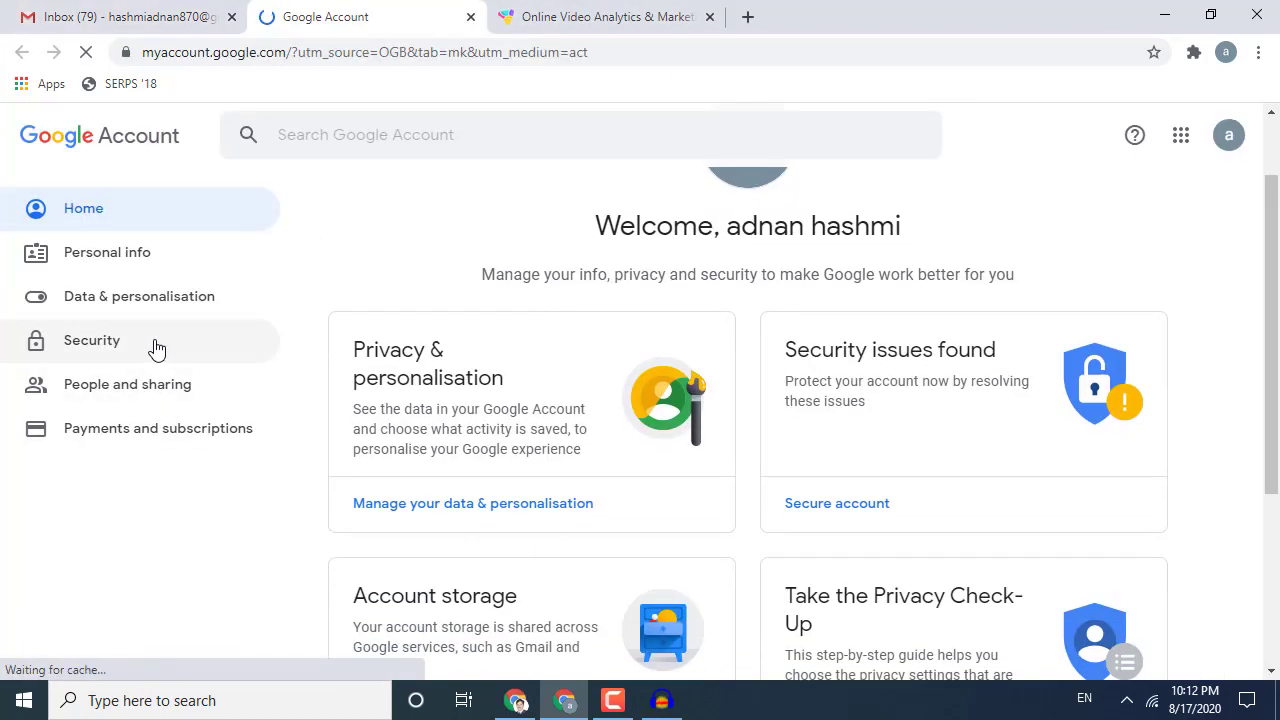
{"action": "left_click", "coordinate": [126, 343]}
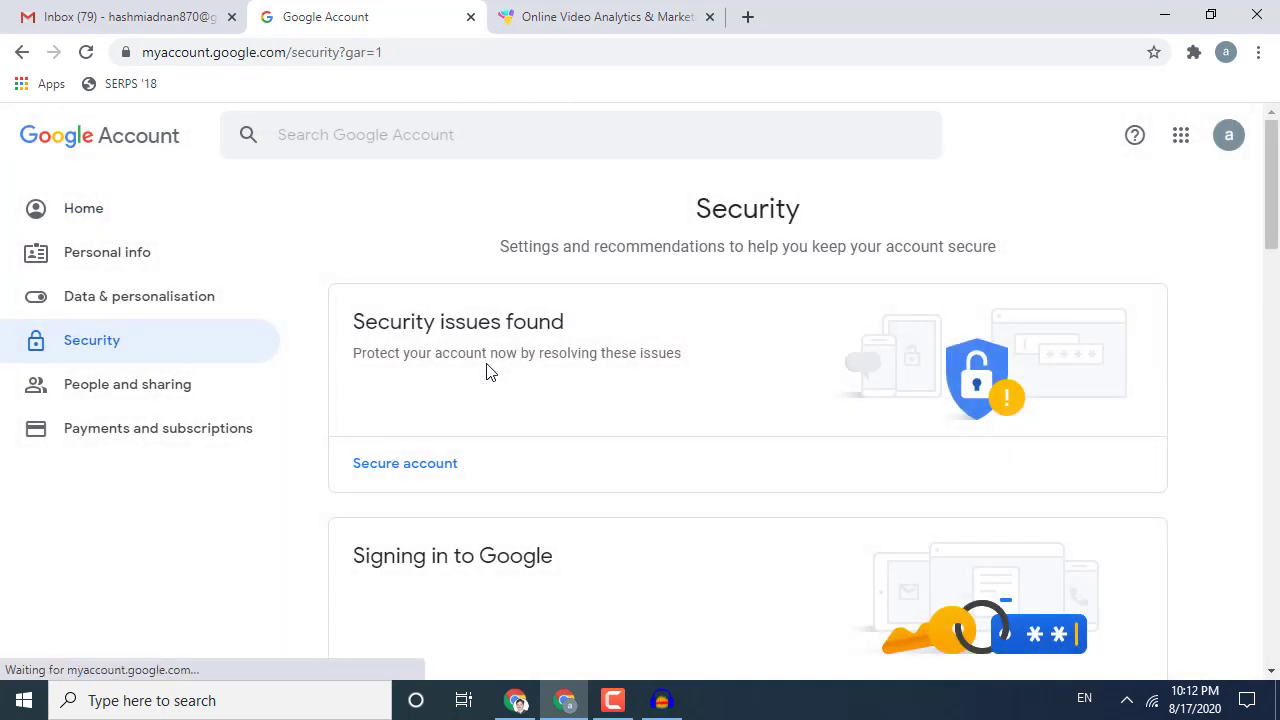
{"action": "scroll", "coordinate": [458, 354], "scroll_direction": "down", "scroll_amount": 2}
{"action": "scroll", "coordinate": [458, 354], "scroll_direction": "up", "scroll_amount": 1}
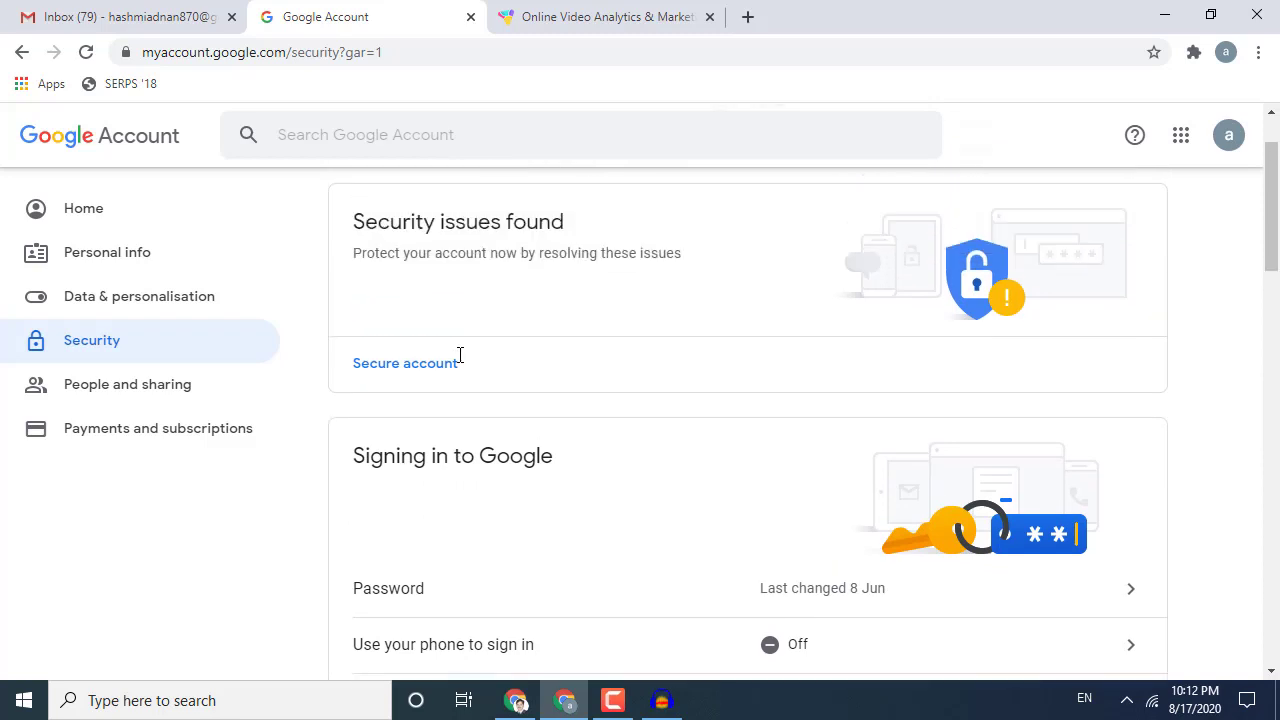
{"action": "scroll", "coordinate": [457, 380], "scroll_direction": "down", "scroll_amount": 2}
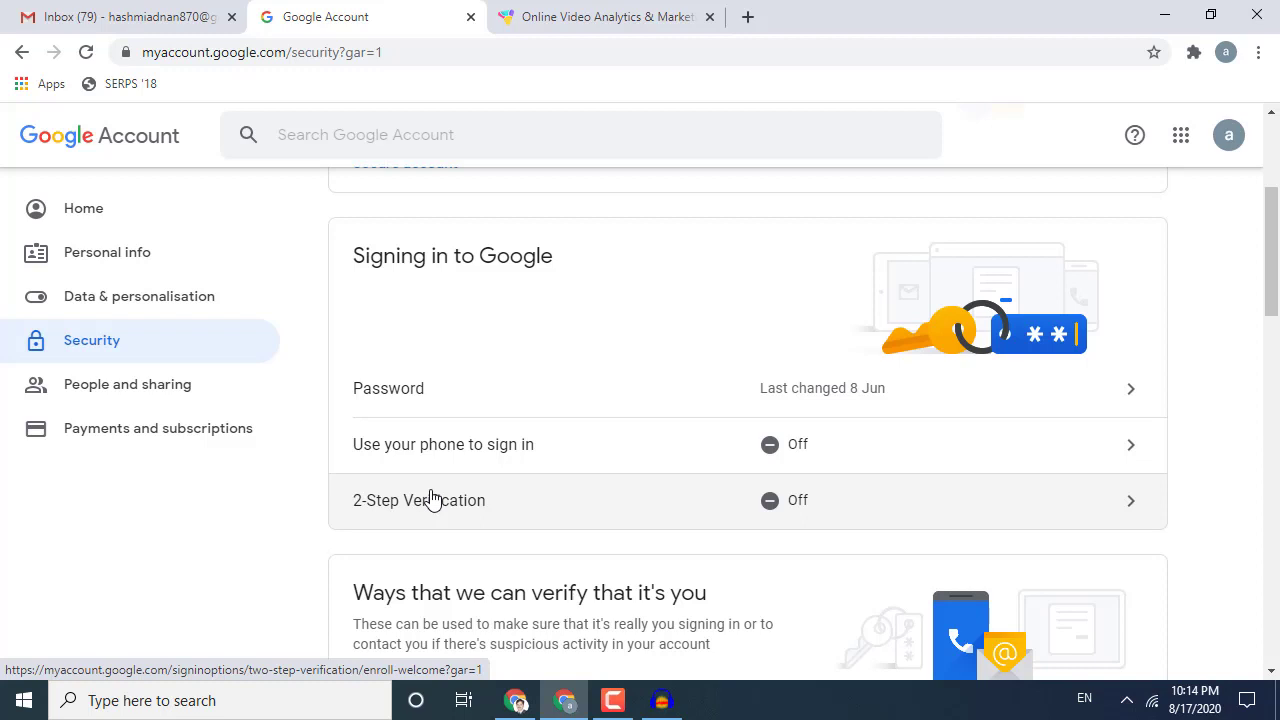
Log in to Vidooly from its home page and start connecting a YouTube channel with the existing Google account
{"action": "left_click", "coordinate": [624, 14]}
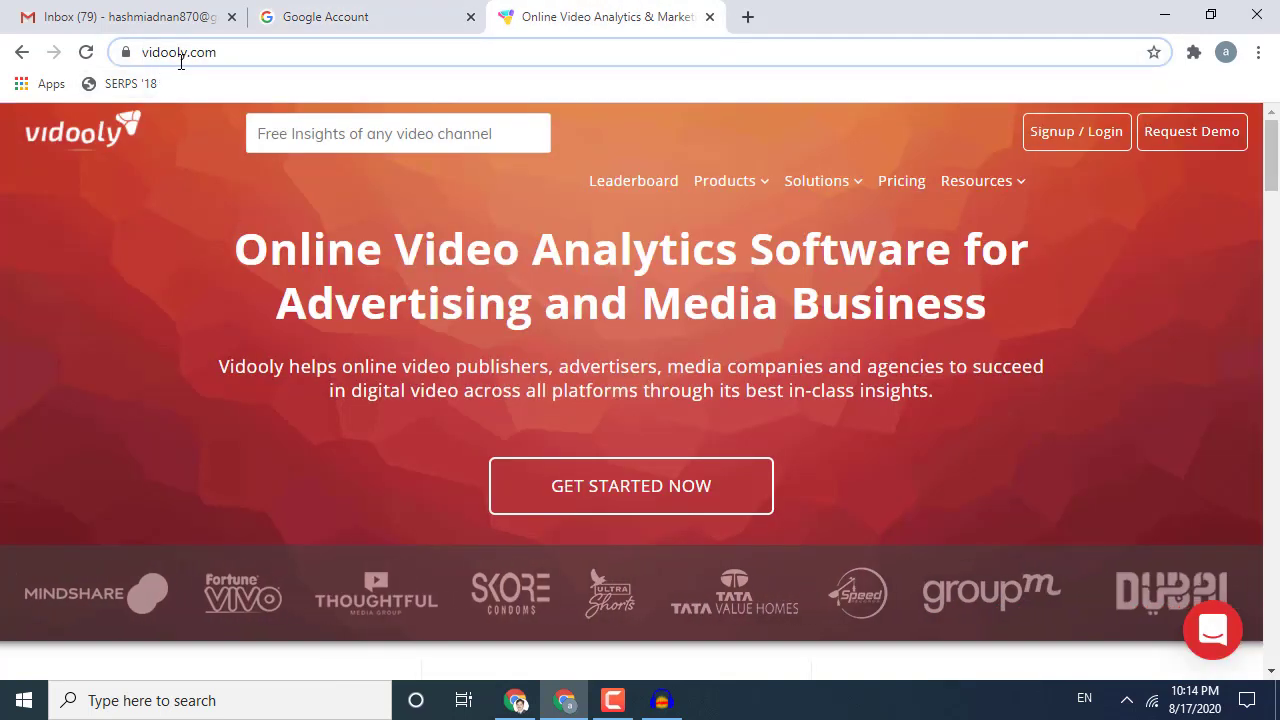
{"action": "left_click", "coordinate": [1056, 134]}
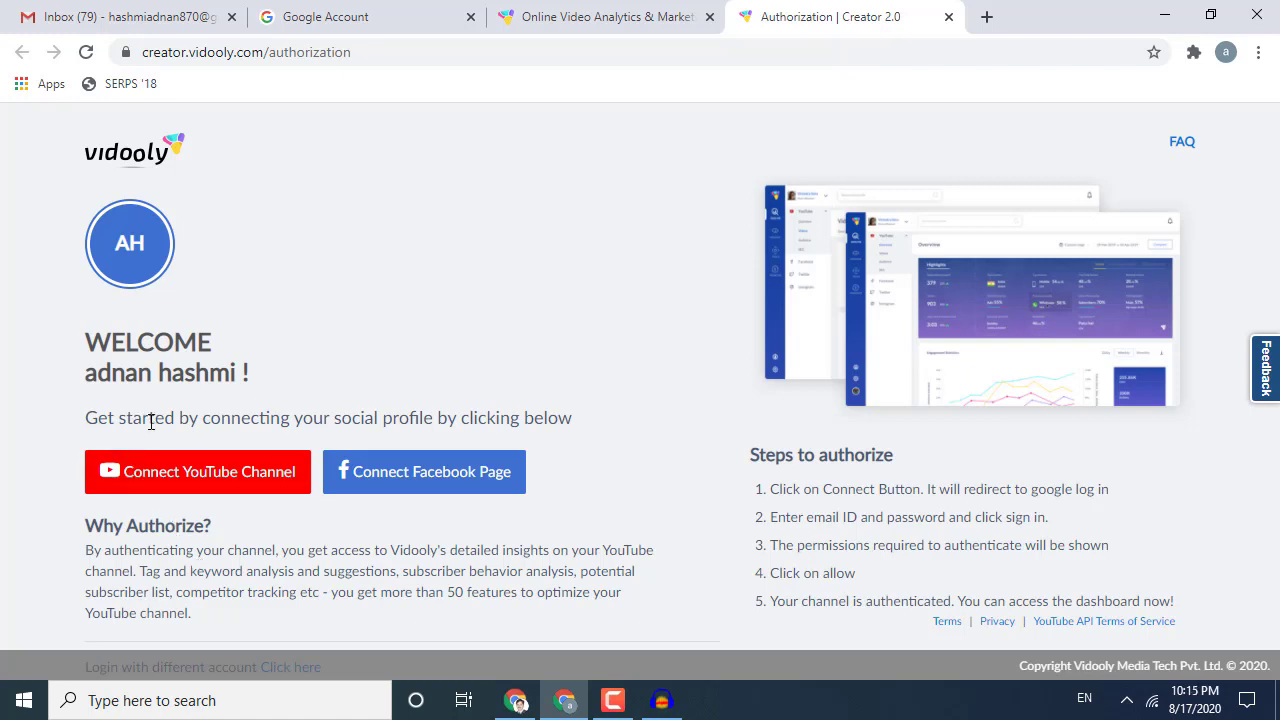
{"action": "left_click", "coordinate": [145, 490]}
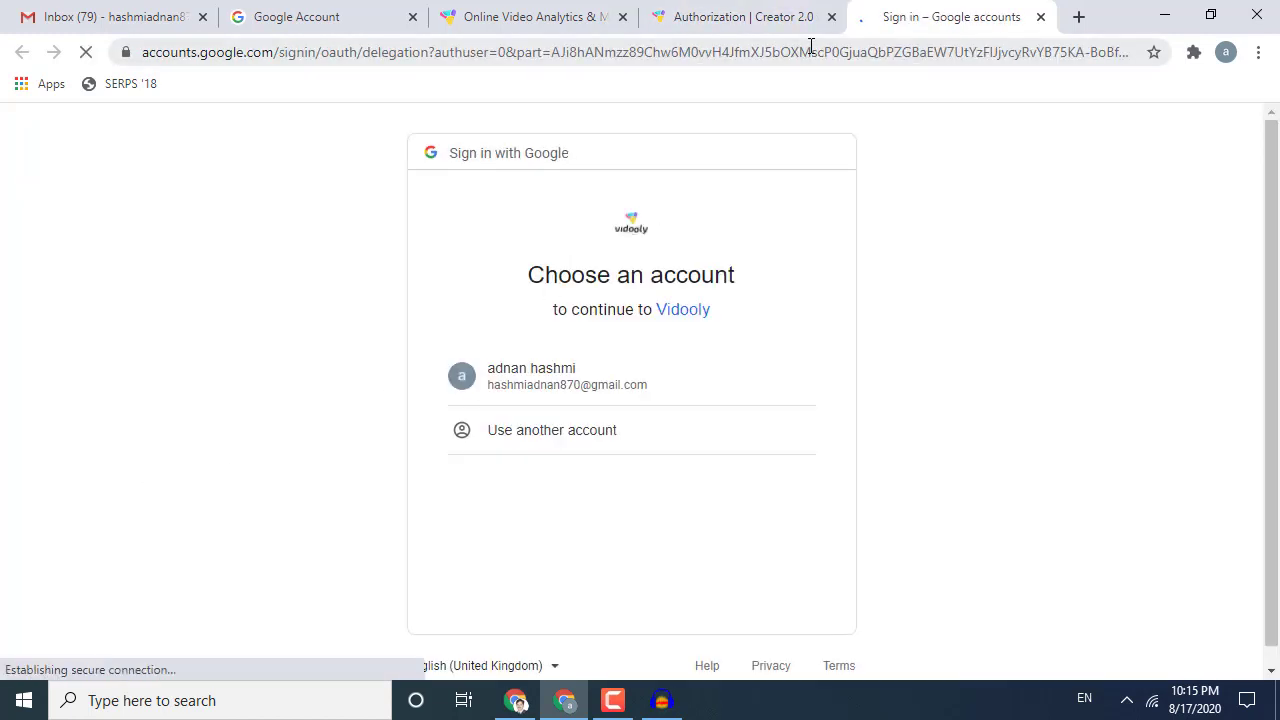
{"action": "left_click", "coordinate": [431, 403]}
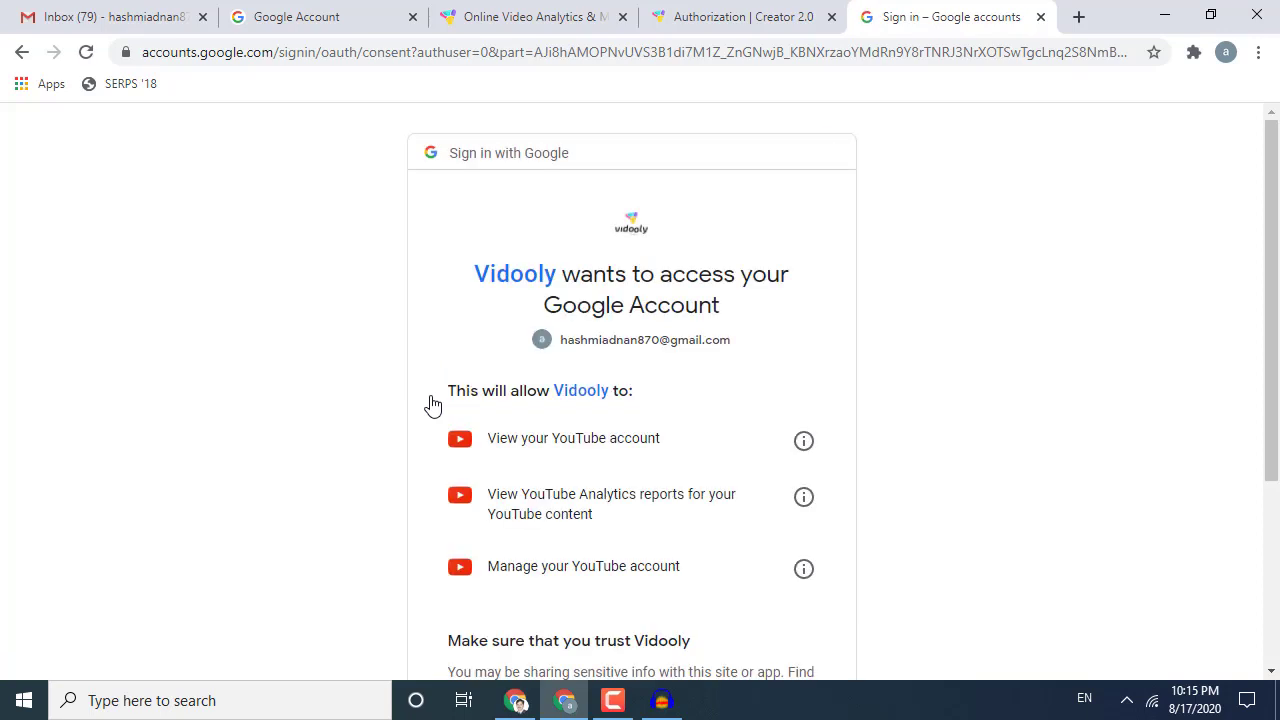
Allow Vidooly the requested YouTube permissions on the Google account and dismiss the message about the channel's subscribers
{"action": "scroll", "coordinate": [431, 403], "scroll_direction": "down", "scroll_amount": 1}
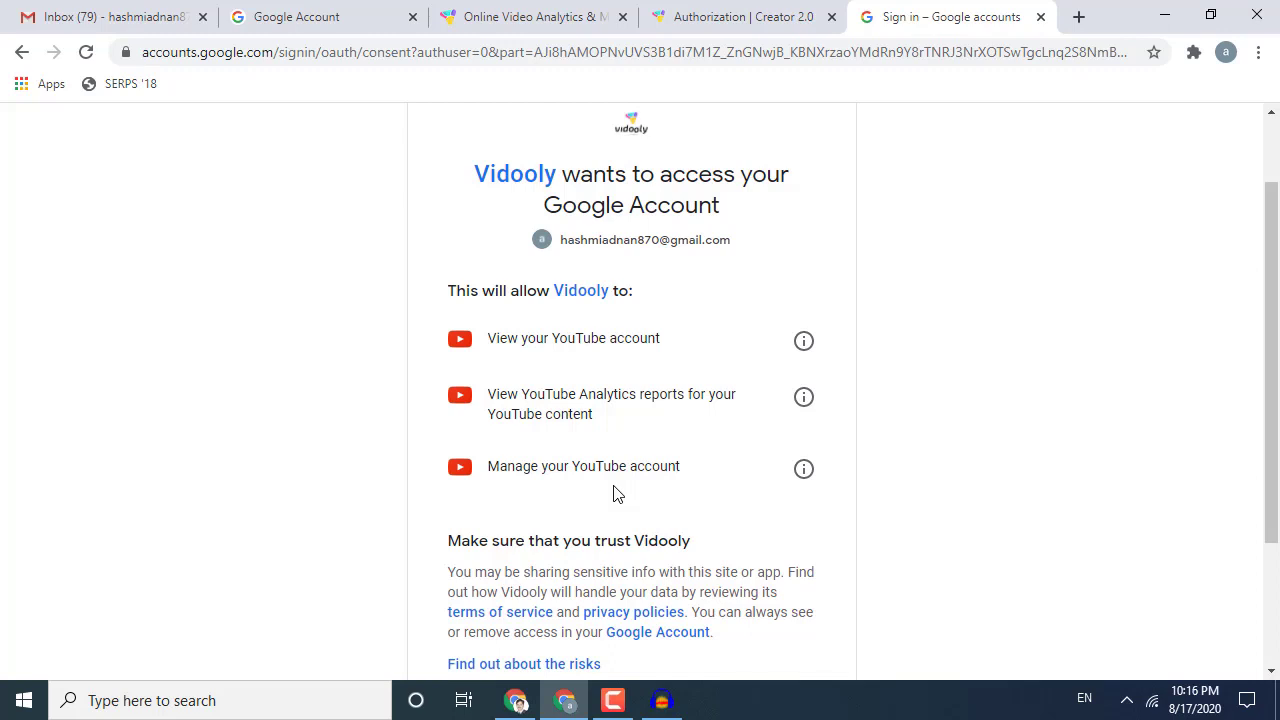
{"action": "scroll", "coordinate": [615, 492], "scroll_direction": "down", "scroll_amount": 2}
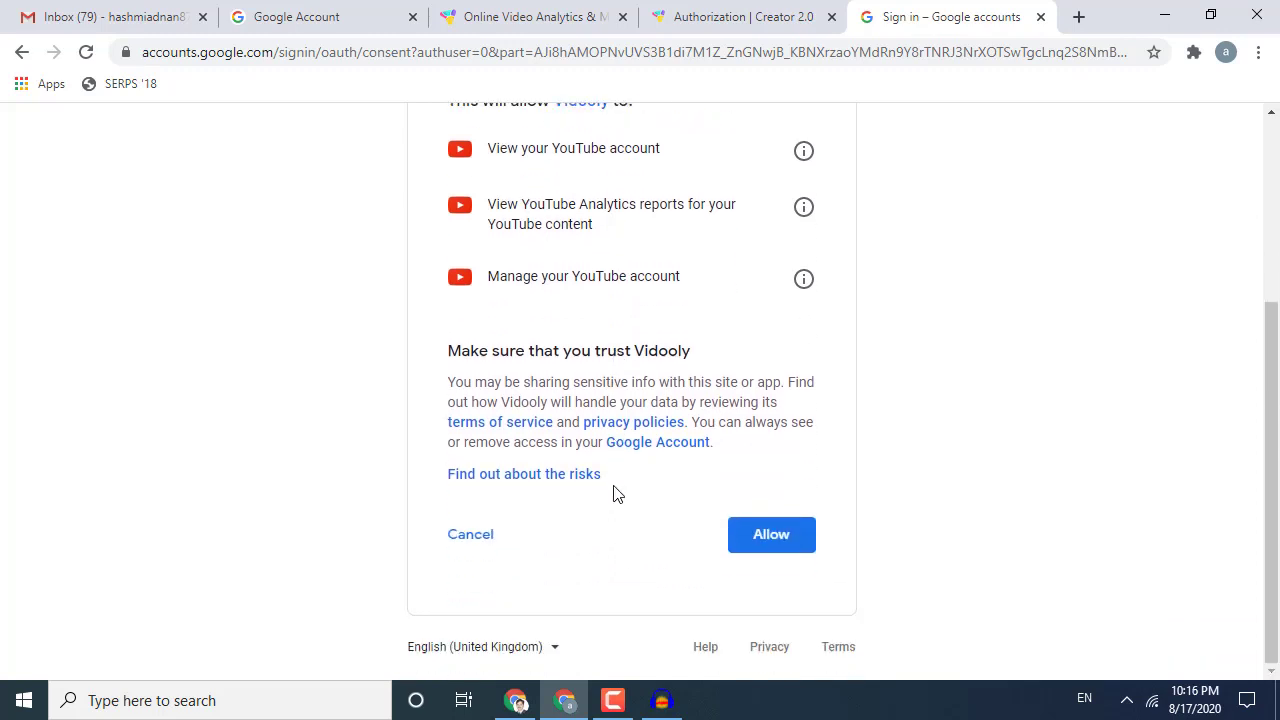
{"action": "left_click", "coordinate": [794, 549]}
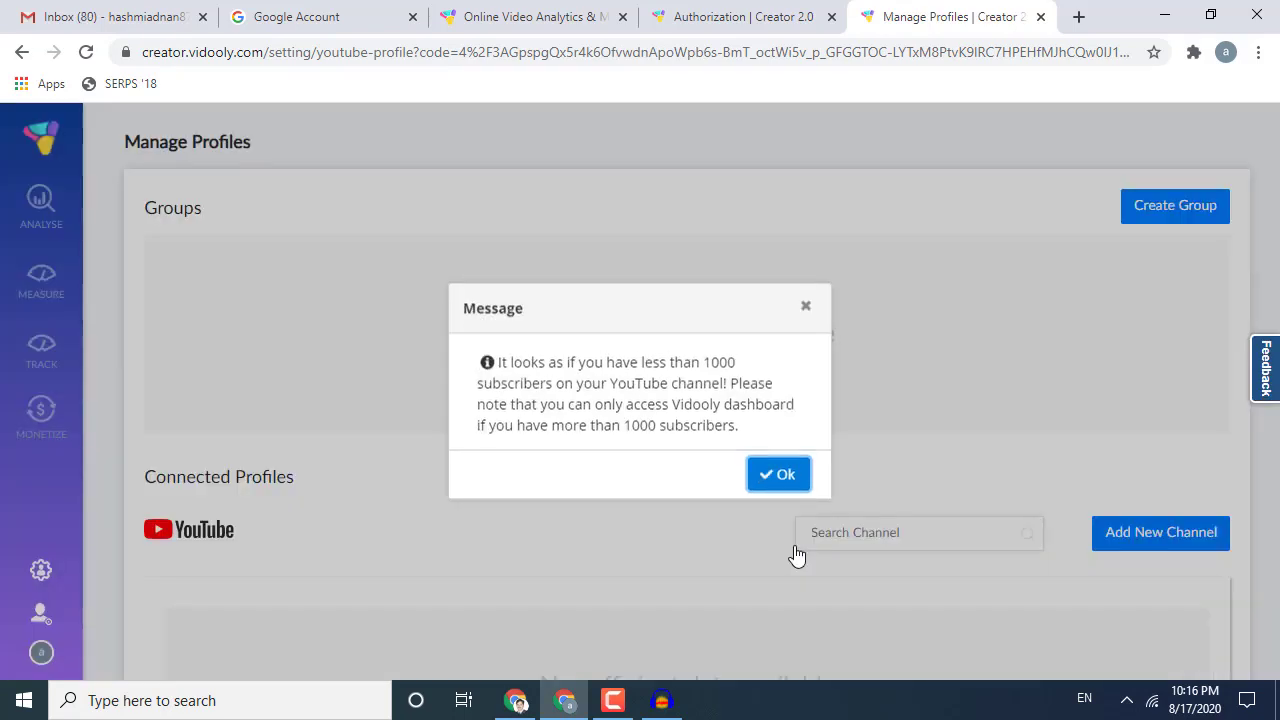
{"action": "left_click", "coordinate": [782, 488]}
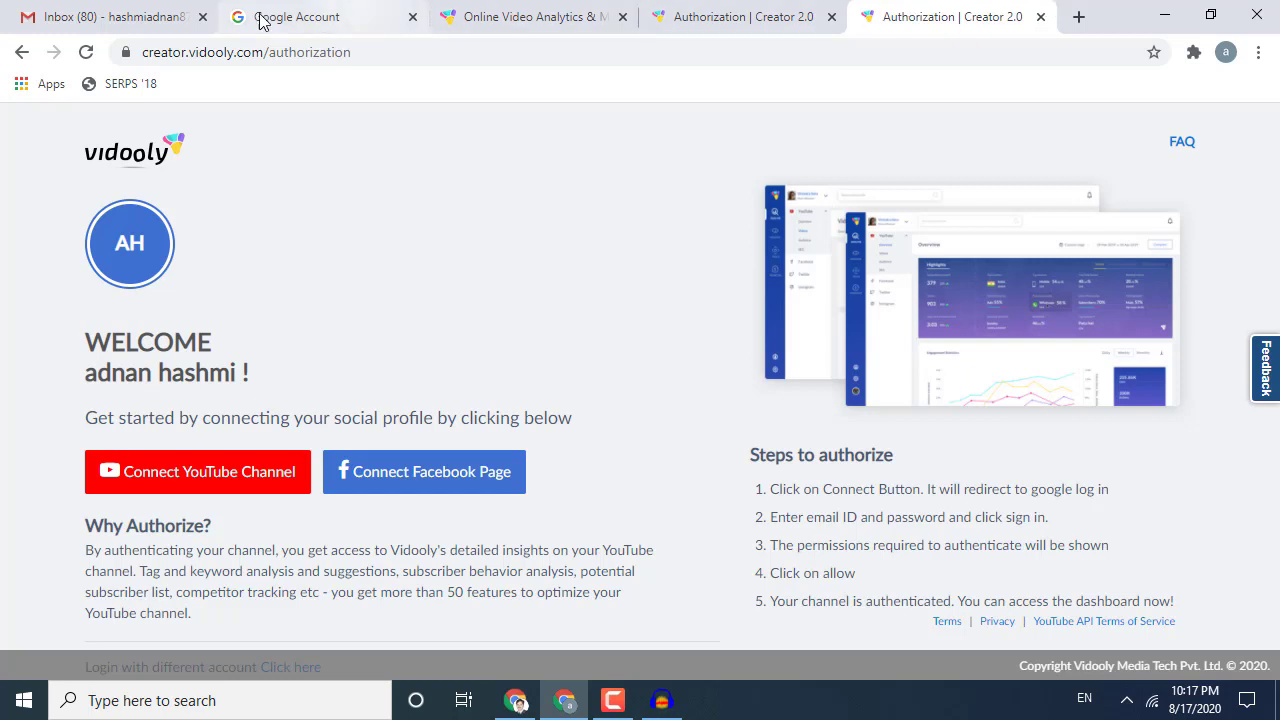
Return to the Gmail inbox and open the Security section of the Google Account from there
{"action": "left_click", "coordinate": [128, 24]}
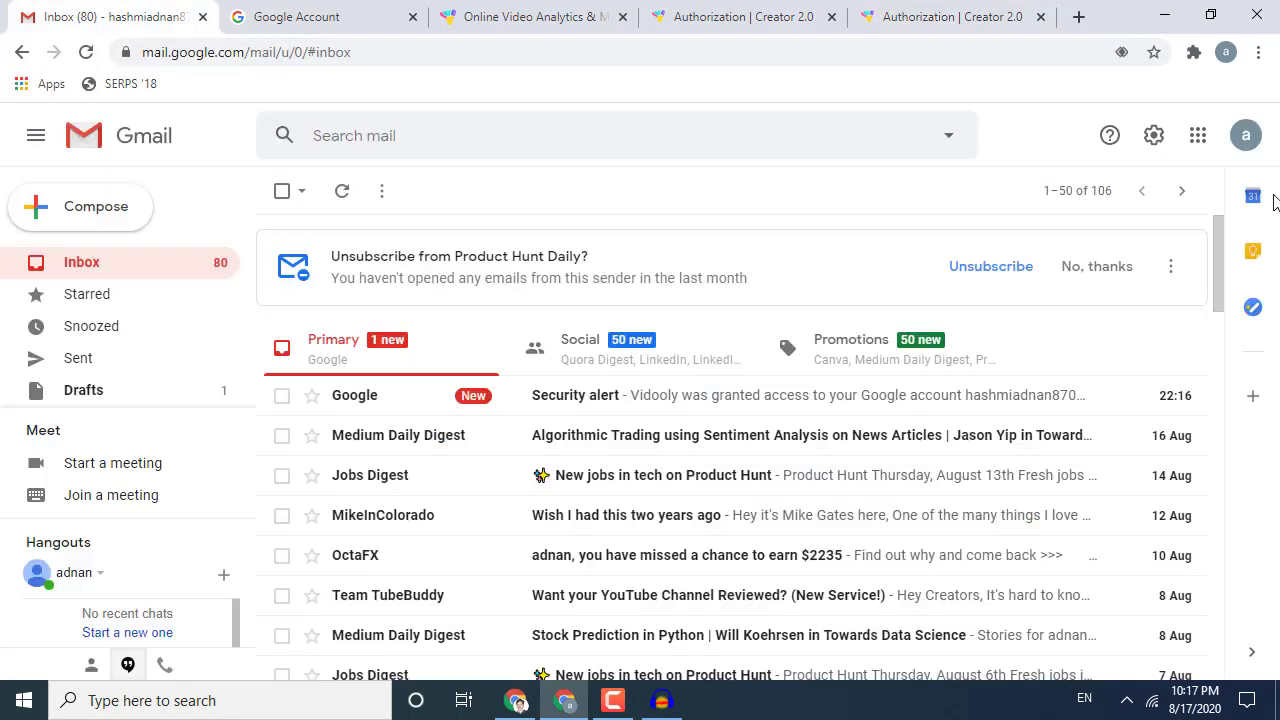
{"action": "left_click", "coordinate": [1246, 135]}
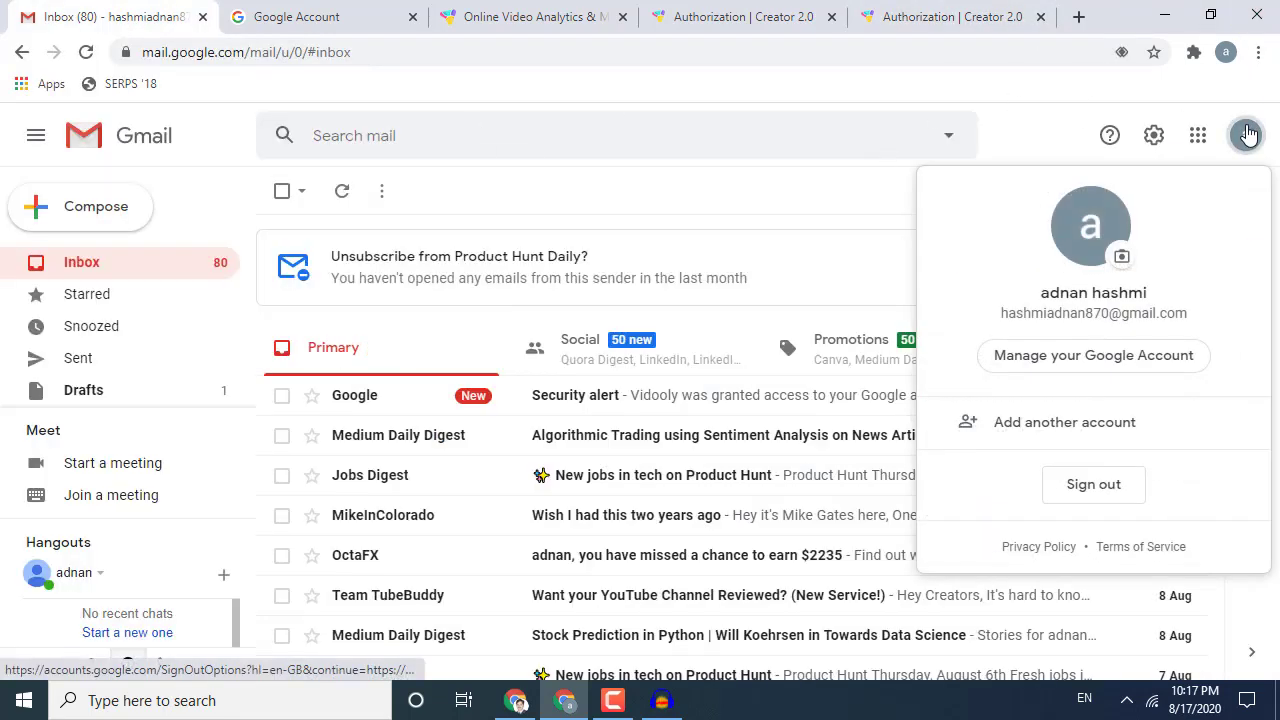
{"action": "left_click", "coordinate": [1102, 364]}
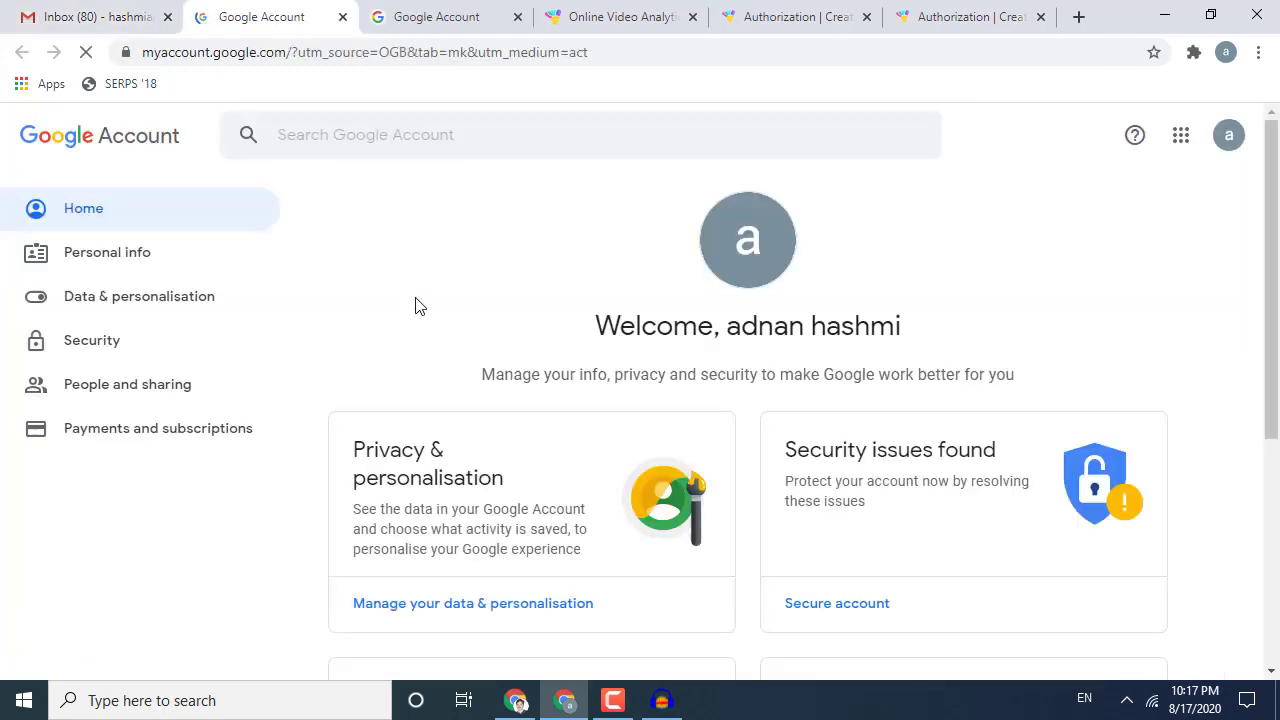
{"action": "scroll", "coordinate": [417, 305], "scroll_direction": "down", "scroll_amount": 4}
{"action": "scroll", "coordinate": [417, 305], "scroll_direction": "up", "scroll_amount": 1}
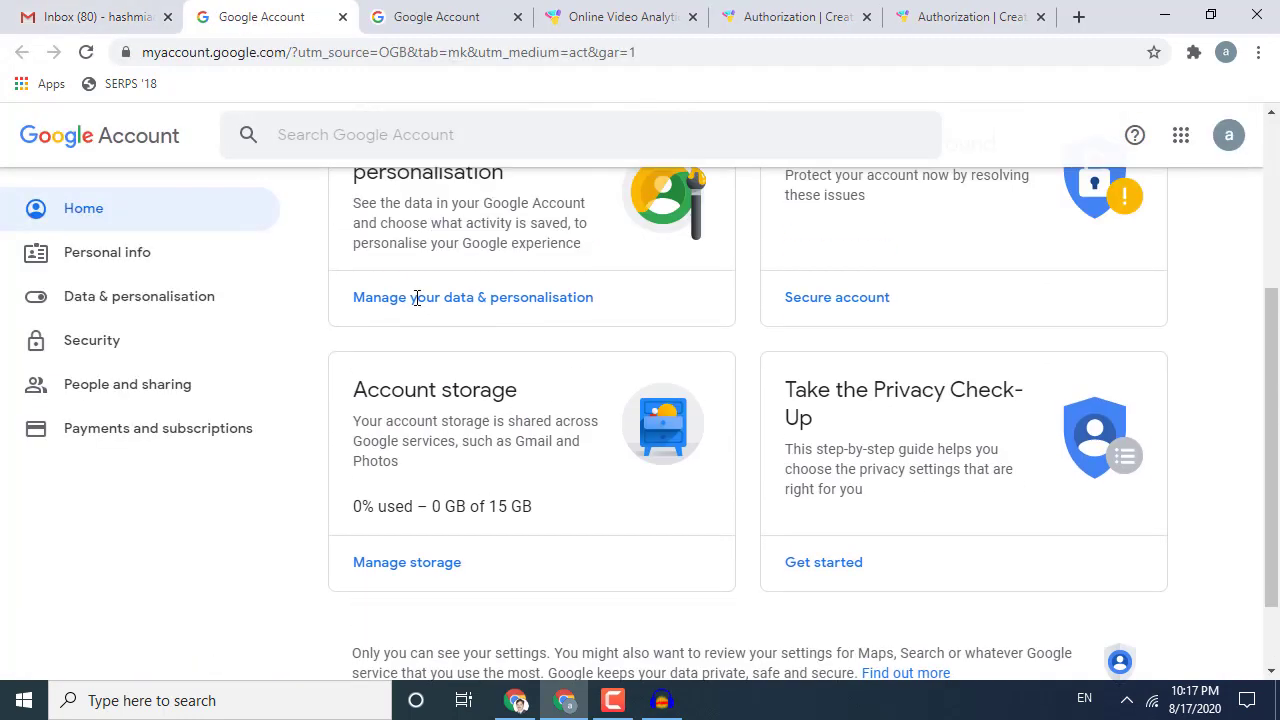
{"action": "left_click", "coordinate": [95, 352]}
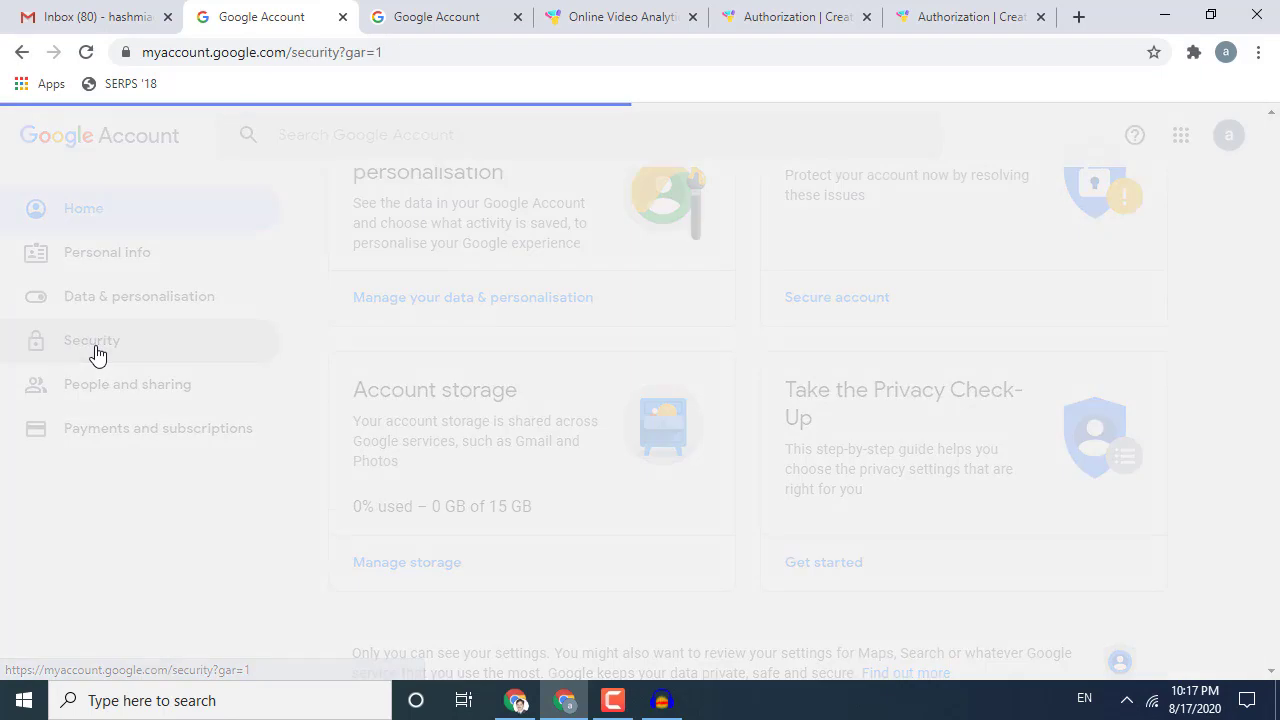
Find the third-party apps with account access in the Security settings and open their access management page
{"action": "scroll", "coordinate": [450, 352], "scroll_direction": "down", "scroll_amount": 7}
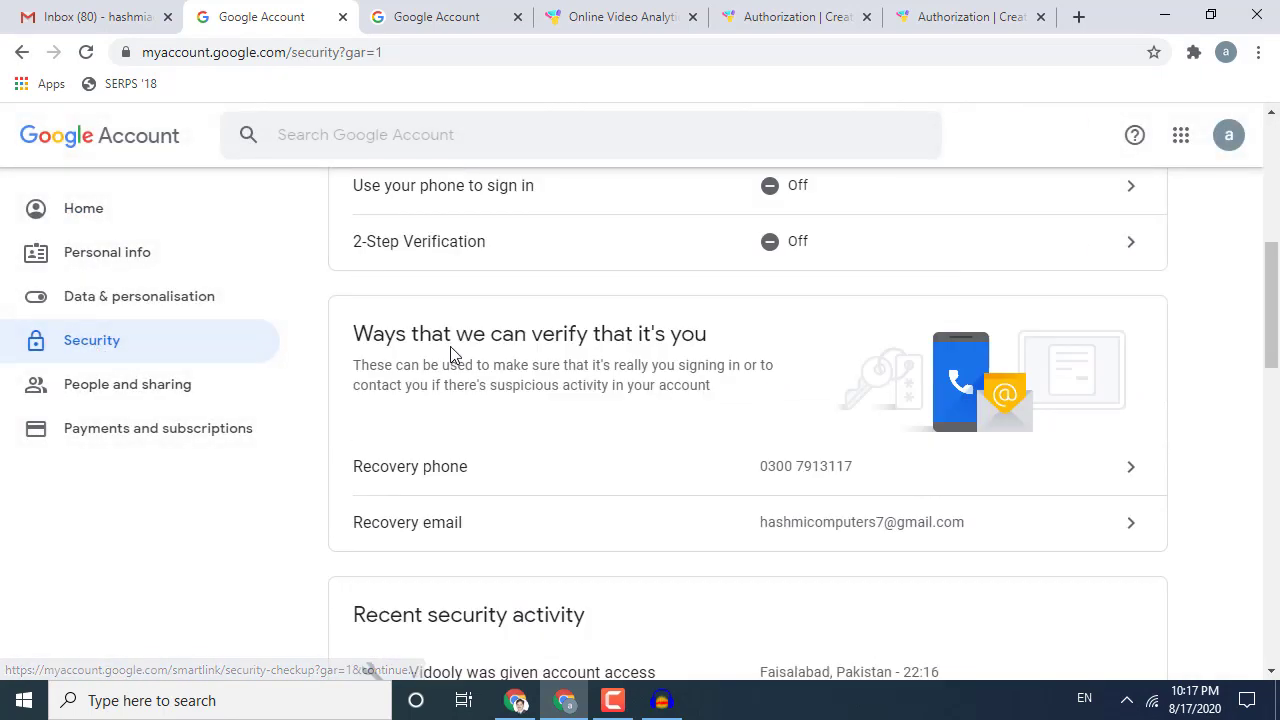
{"action": "scroll", "coordinate": [451, 347], "scroll_direction": "down", "scroll_amount": 2}
{"action": "scroll", "coordinate": [451, 350], "scroll_direction": "down", "scroll_amount": 2}
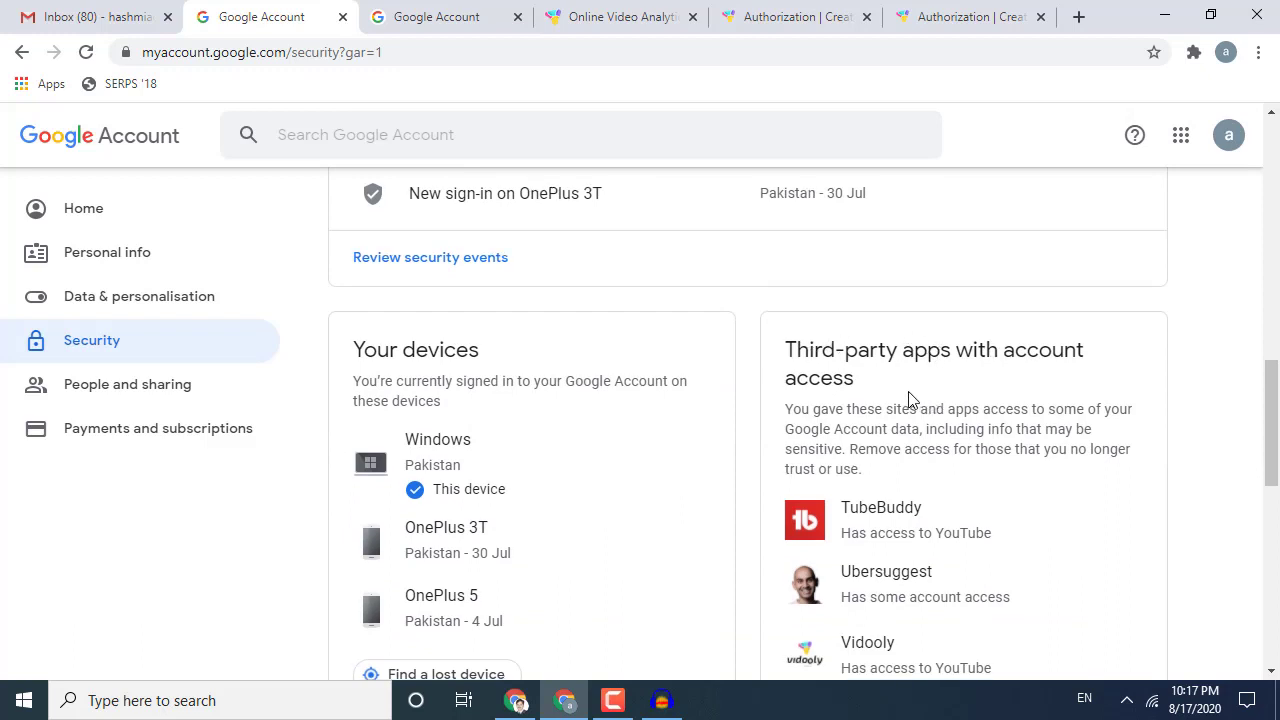
{"action": "scroll", "coordinate": [912, 398], "scroll_direction": "down", "scroll_amount": 2}
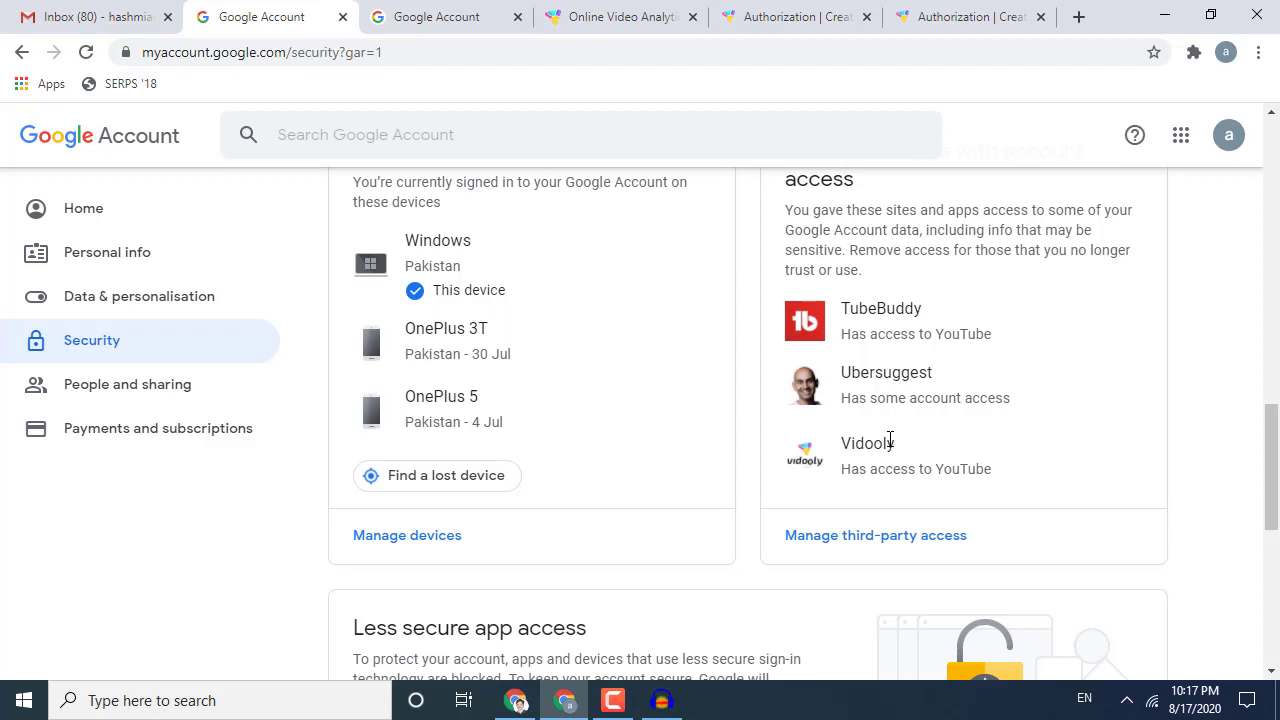
{"action": "scroll", "coordinate": [890, 441], "scroll_direction": "up", "scroll_amount": 1}
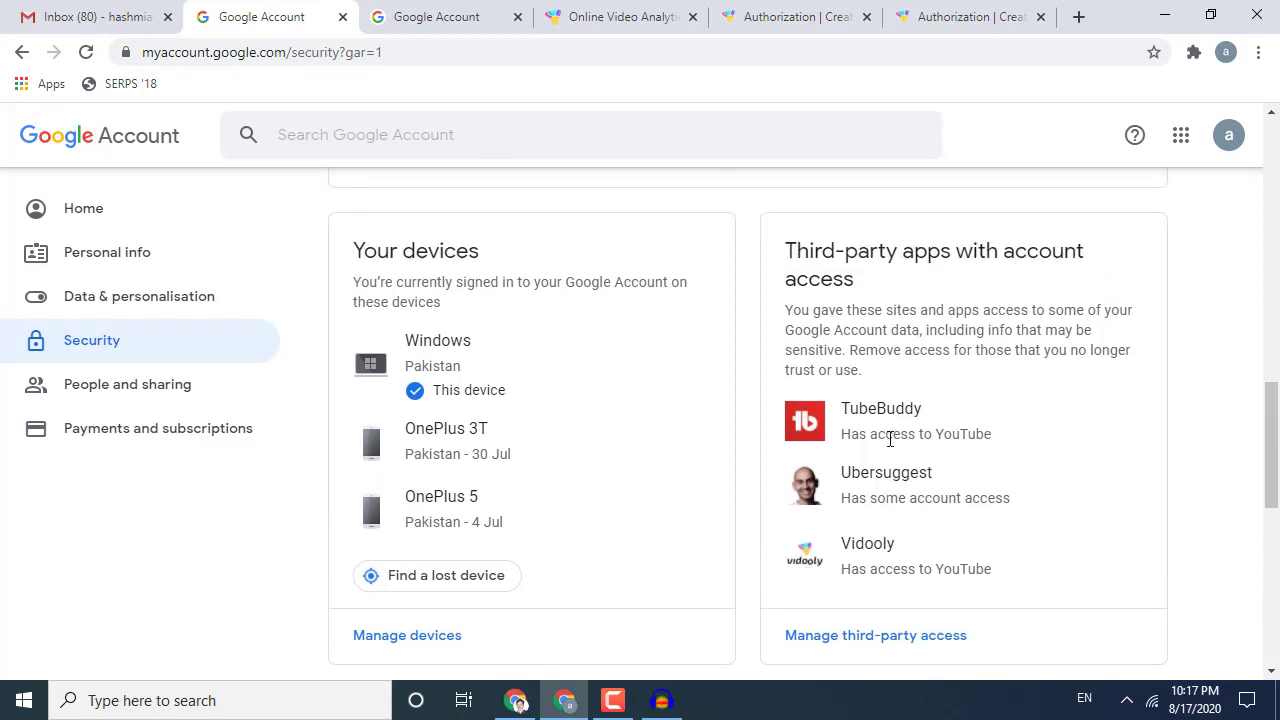
{"action": "scroll", "coordinate": [890, 441], "scroll_direction": "down", "scroll_amount": 1}
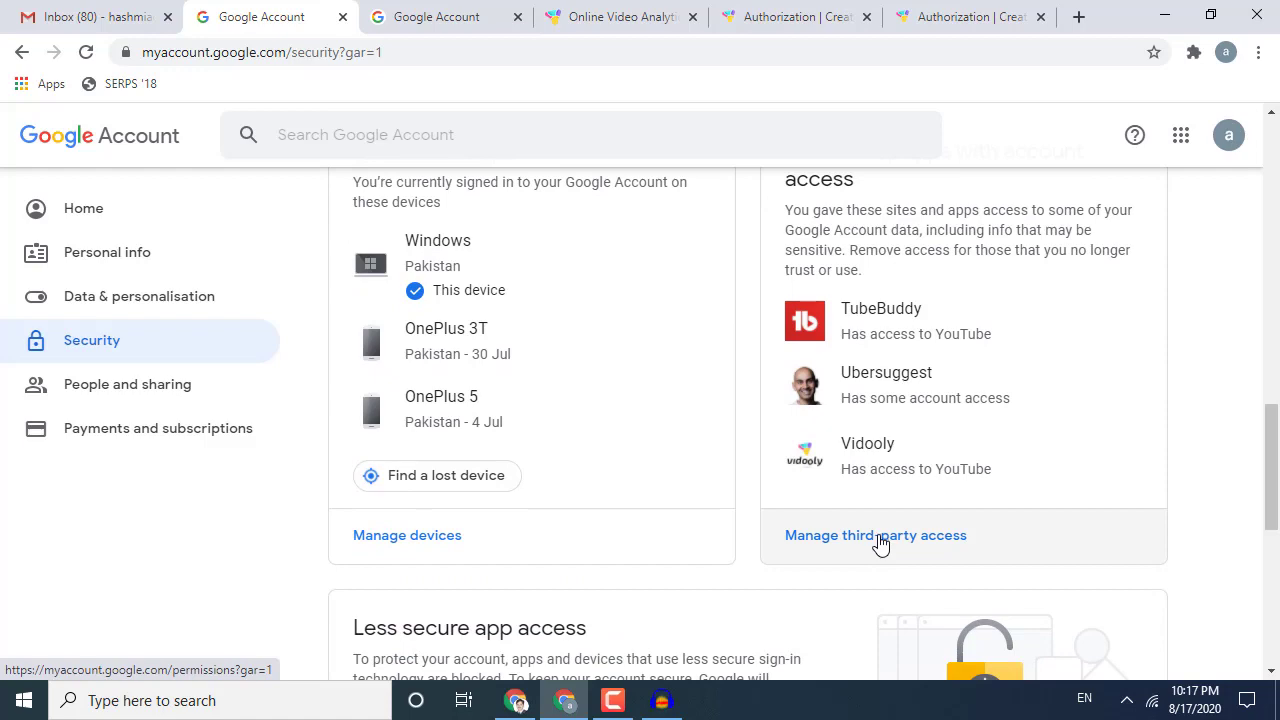
{"action": "left_click", "coordinate": [880, 543]}
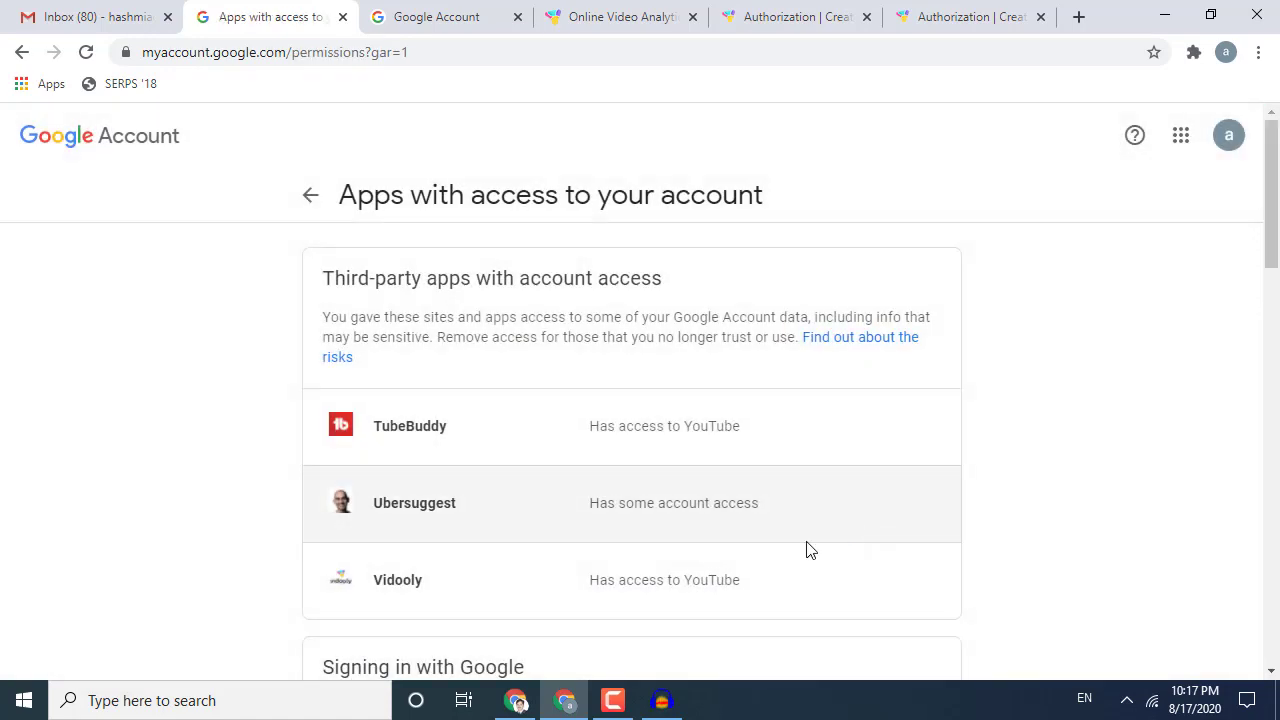
Remove Vidooly's access to the Google account and confirm the removal
{"action": "scroll", "coordinate": [560, 444], "scroll_direction": "down", "scroll_amount": 1}
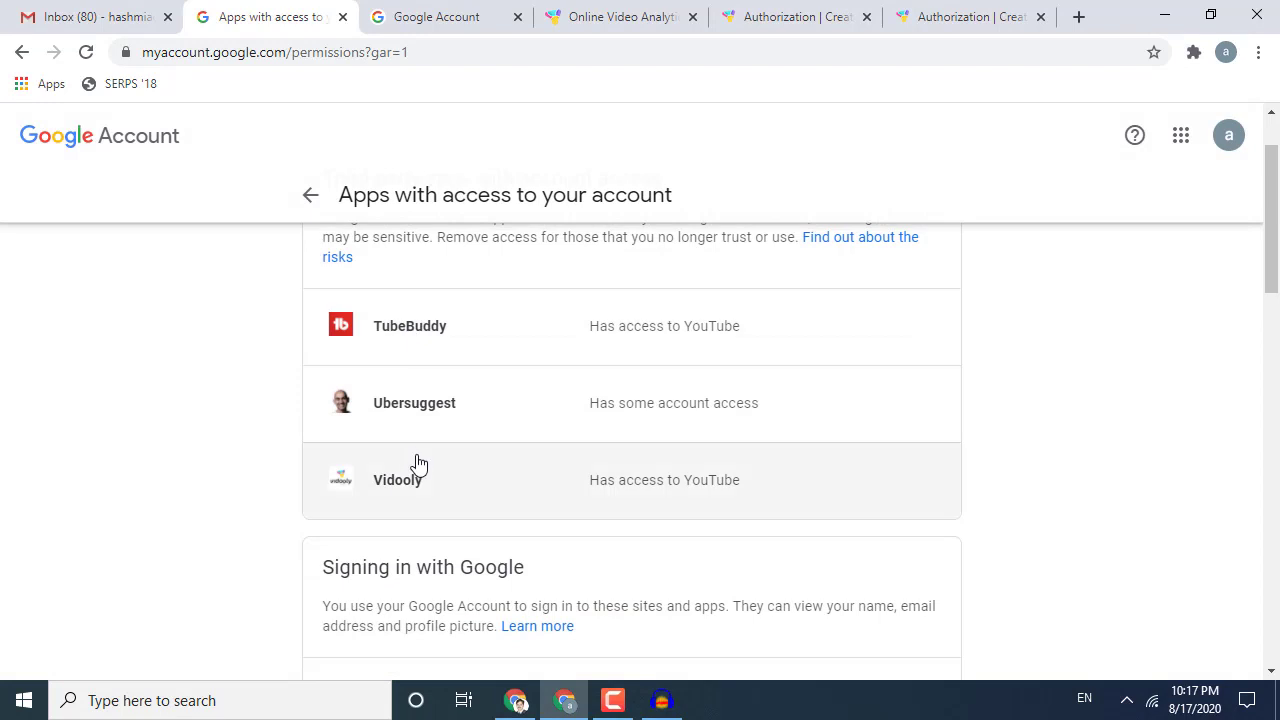
{"action": "scroll", "coordinate": [418, 465], "scroll_direction": "up", "scroll_amount": 1}
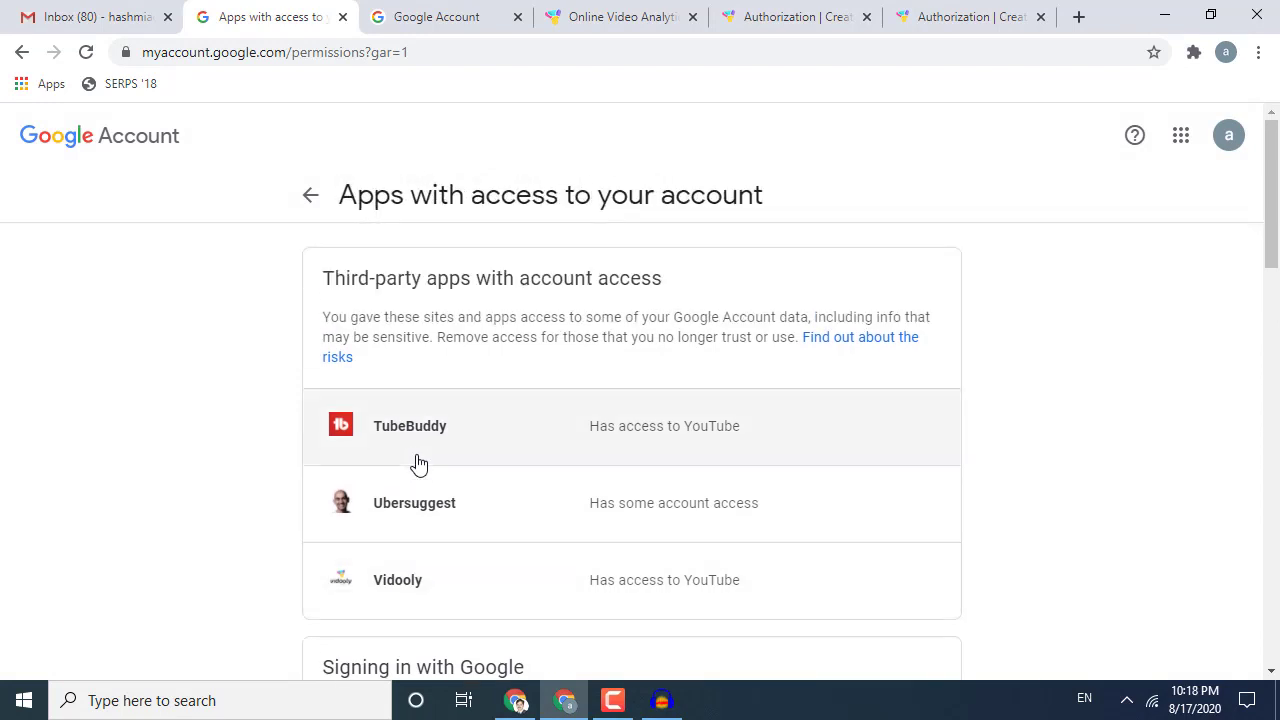
{"action": "scroll", "coordinate": [443, 514], "scroll_direction": "down", "scroll_amount": 1}
{"action": "left_click", "coordinate": [432, 483]}
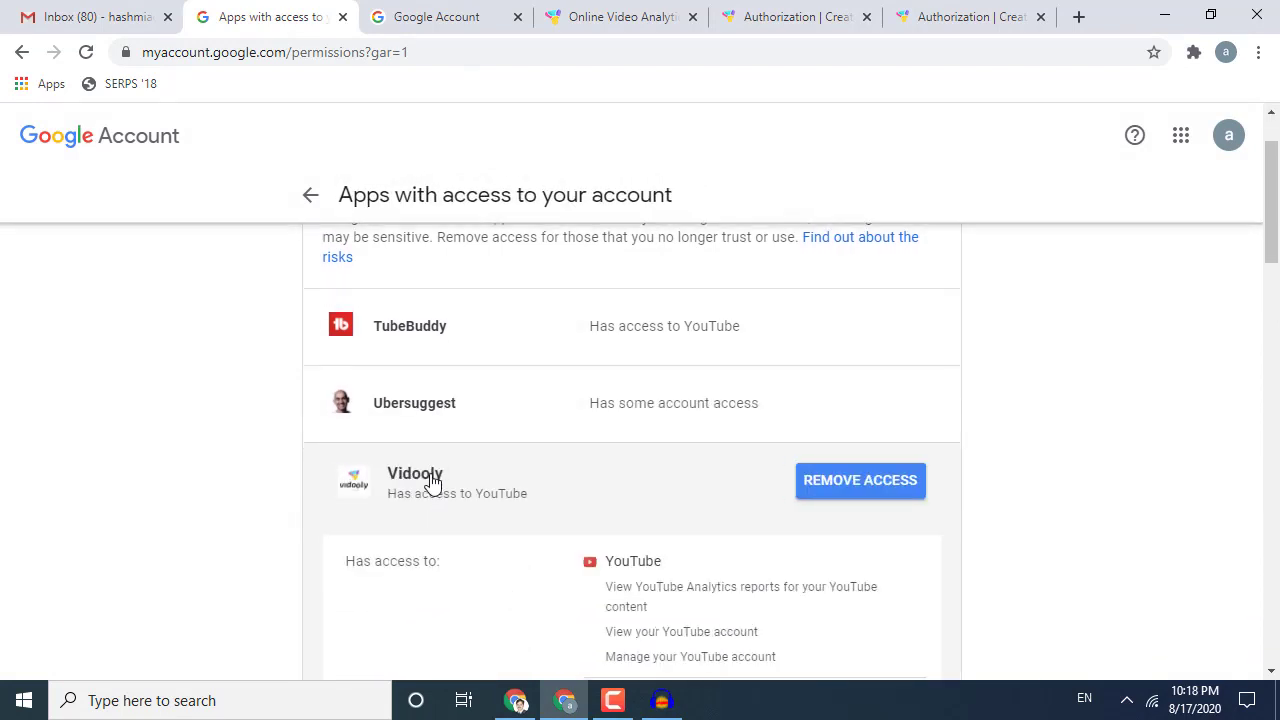
{"action": "left_click", "coordinate": [909, 482]}
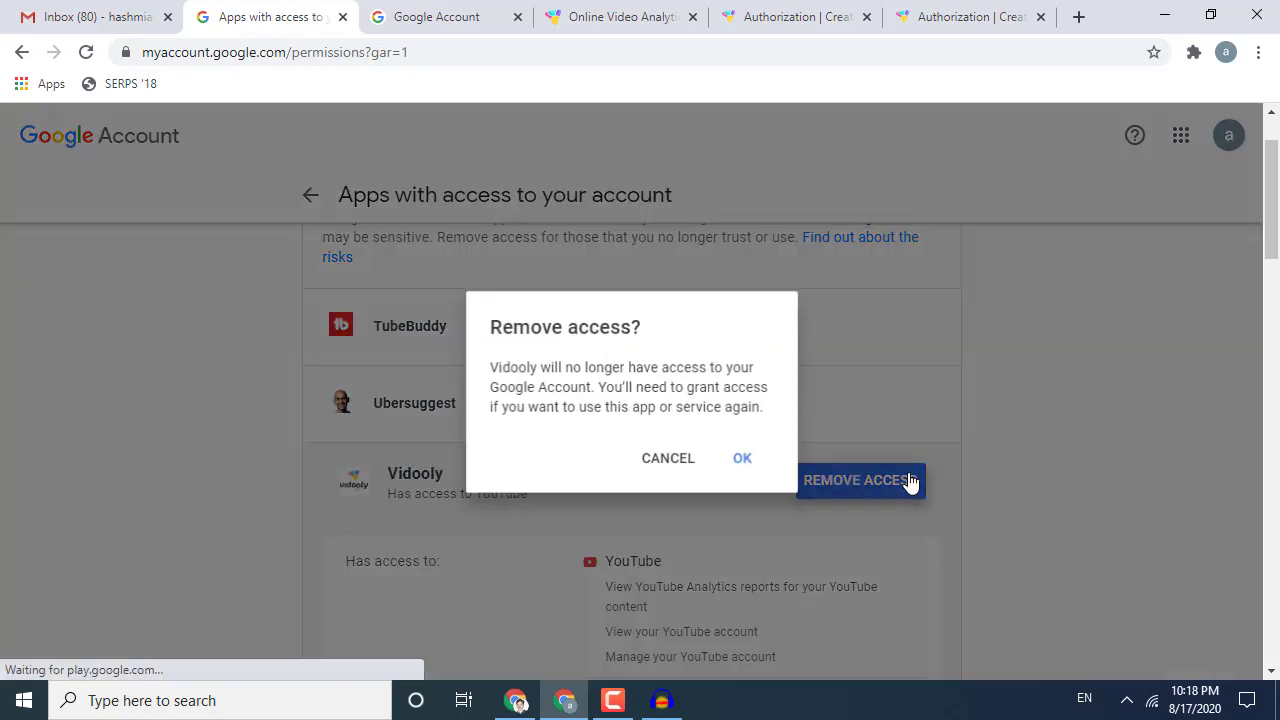
{"action": "left_click", "coordinate": [748, 463]}
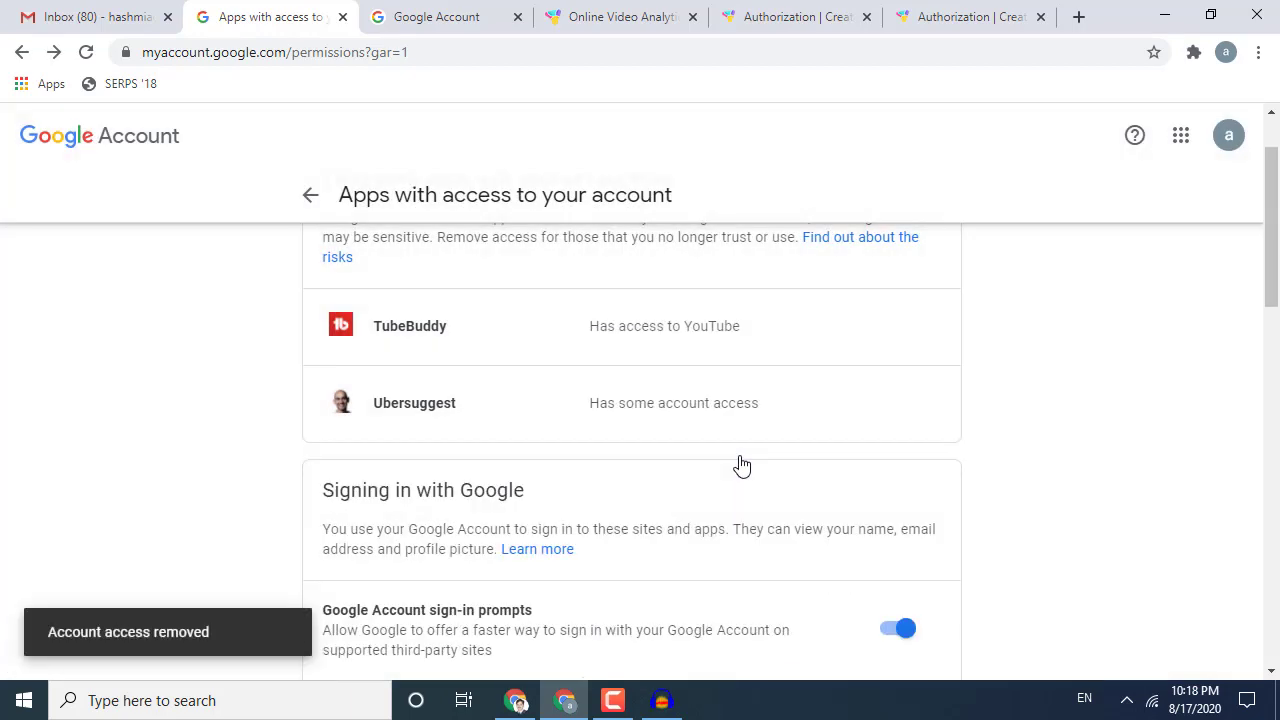
Remove Ubersuggest's access to the Google account and confirm the removal
{"action": "left_click", "coordinate": [723, 437]}
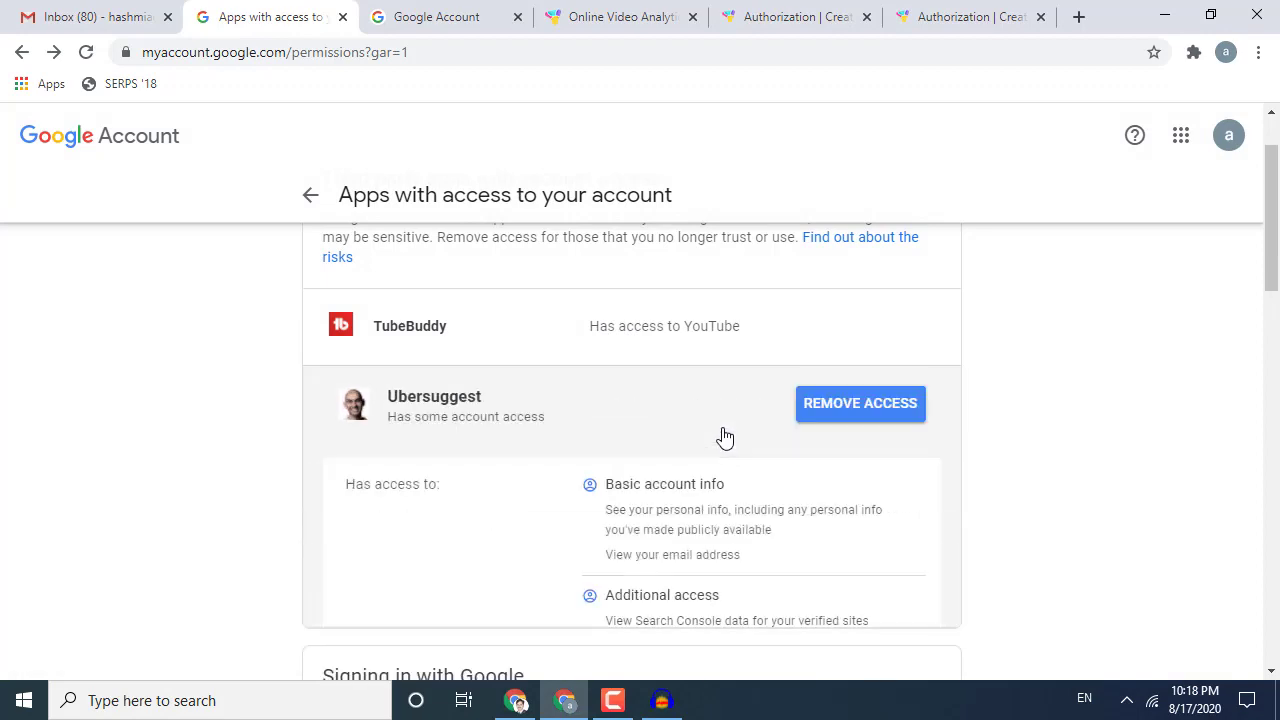
{"action": "left_click", "coordinate": [831, 408]}
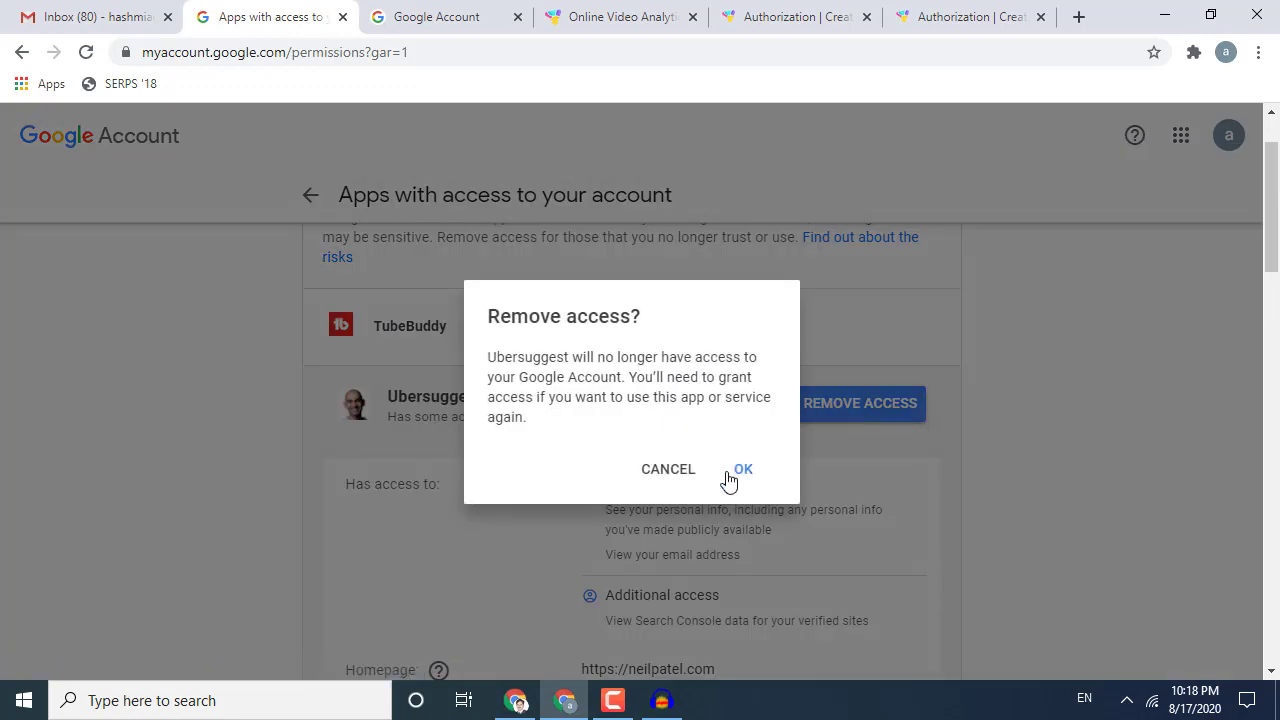
{"action": "left_click", "coordinate": [740, 472]}
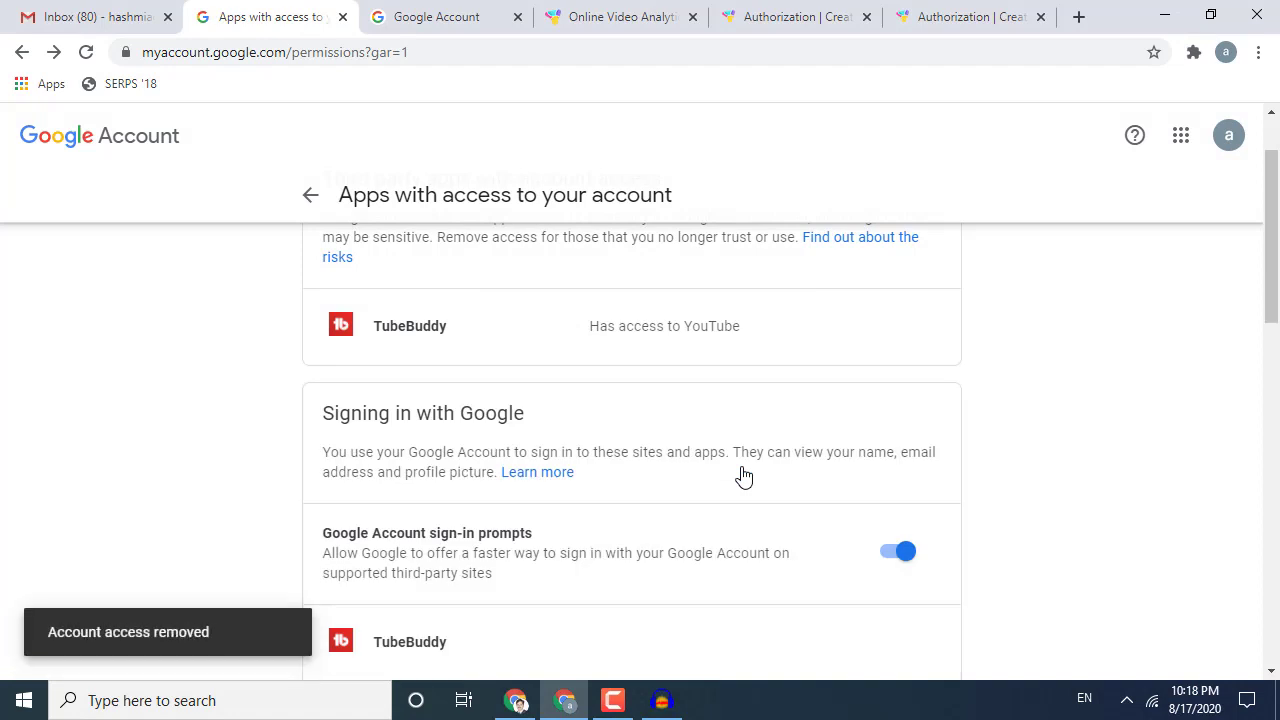